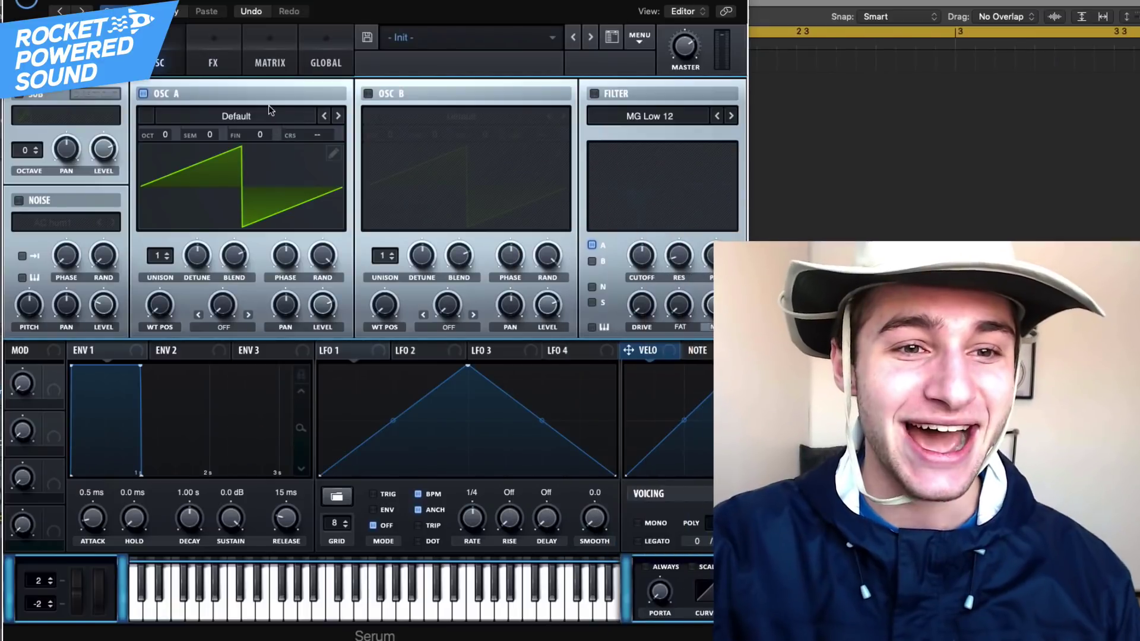
Load the Analog Basic Shapes wavetable in oscillator A and move its wavetable position to the saw shape
click(275, 115)
mouse_move(297, 130)
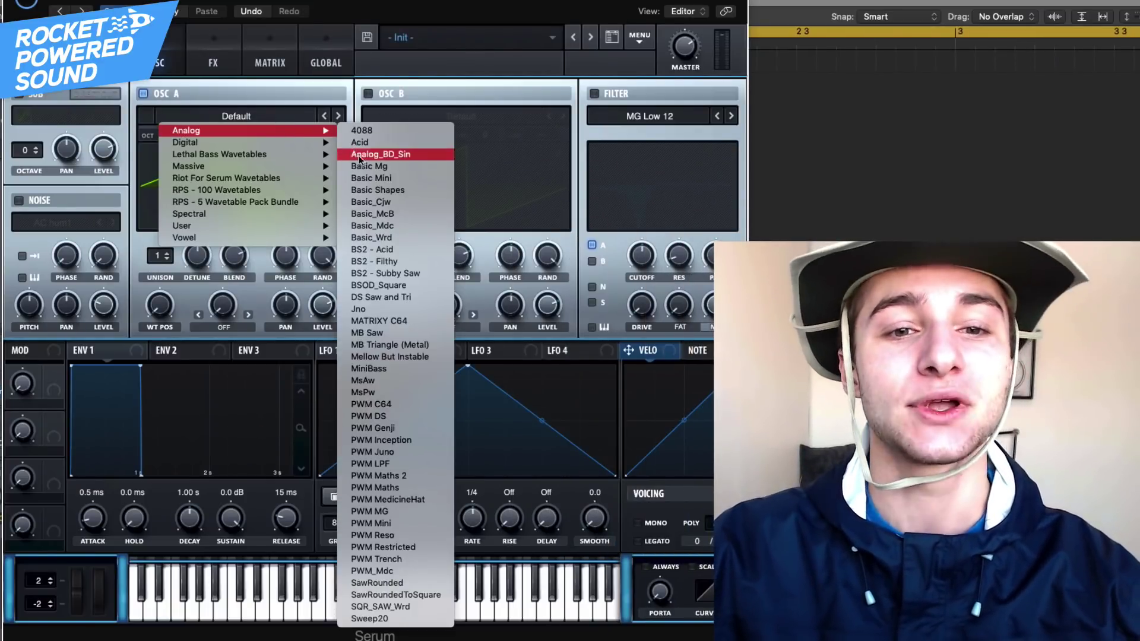
click(386, 190)
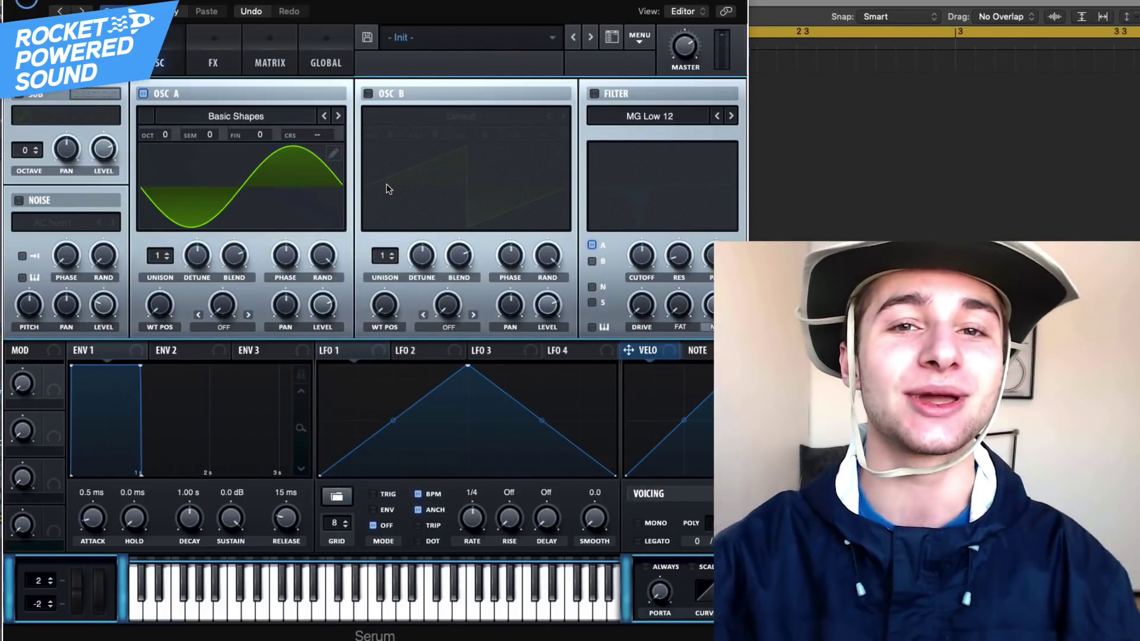
drag(160, 315, 163, 281)
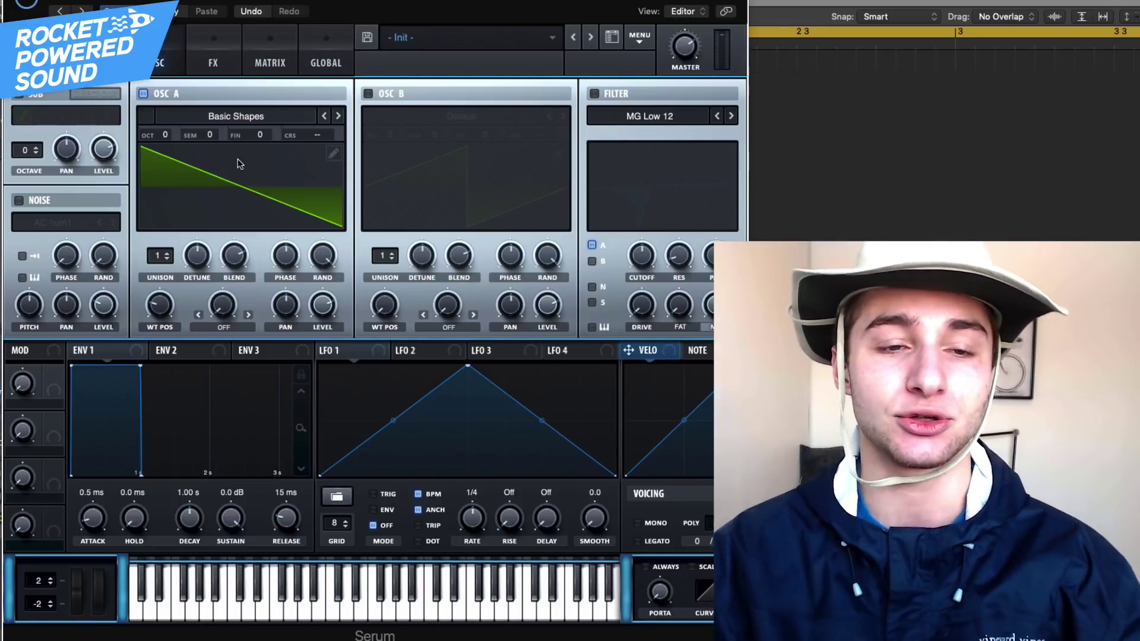
Set oscillator A's warp mode to FM (from B) and turn on oscillator B
click(225, 326)
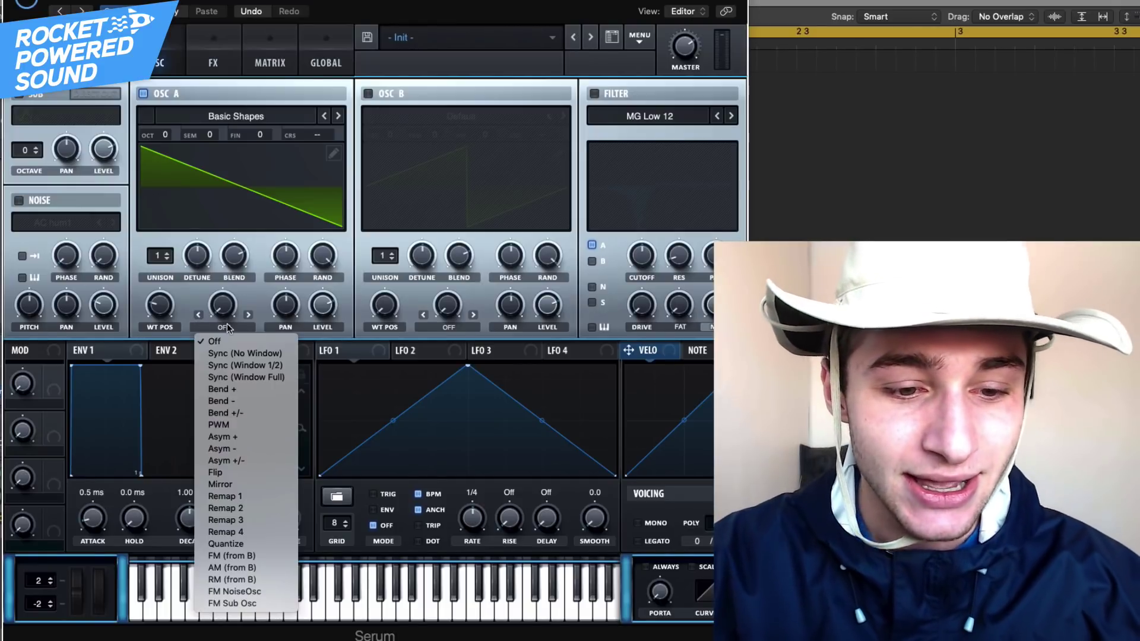
click(262, 555)
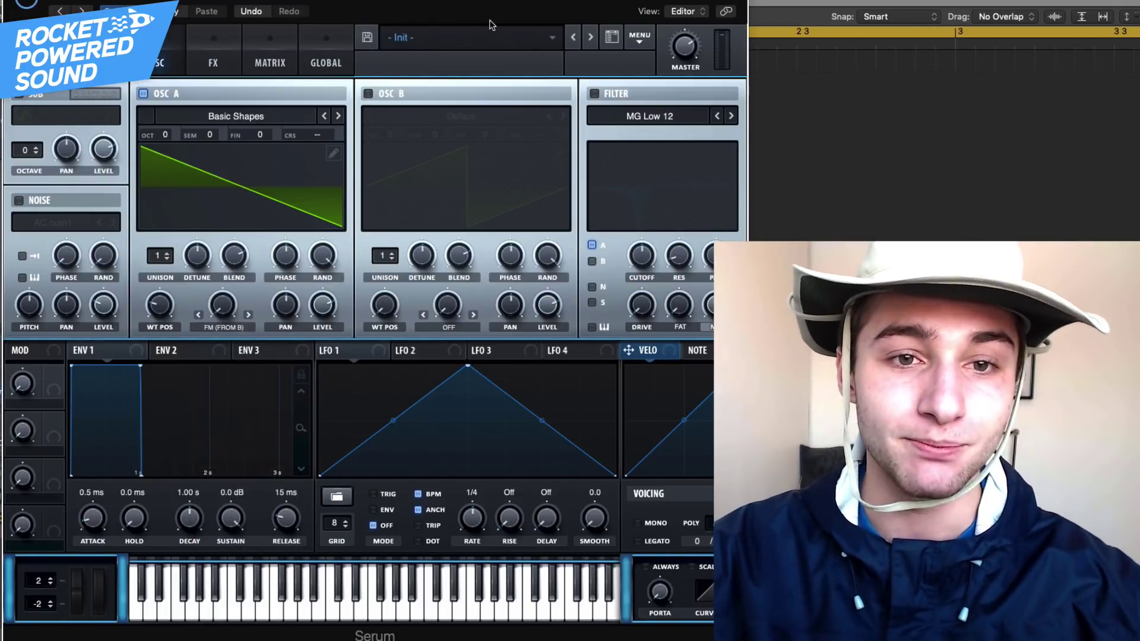
click(367, 93)
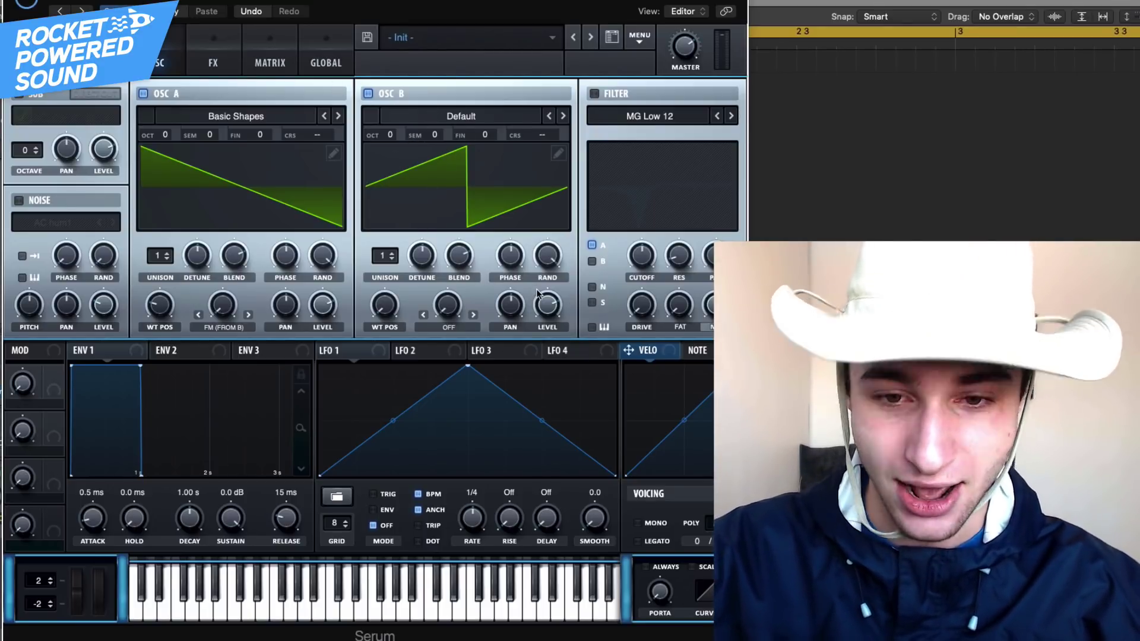
Load the Analog Basic Mg wavetable in oscillator B and set its wavetable position to about 67
click(469, 113)
mouse_move(536, 140)
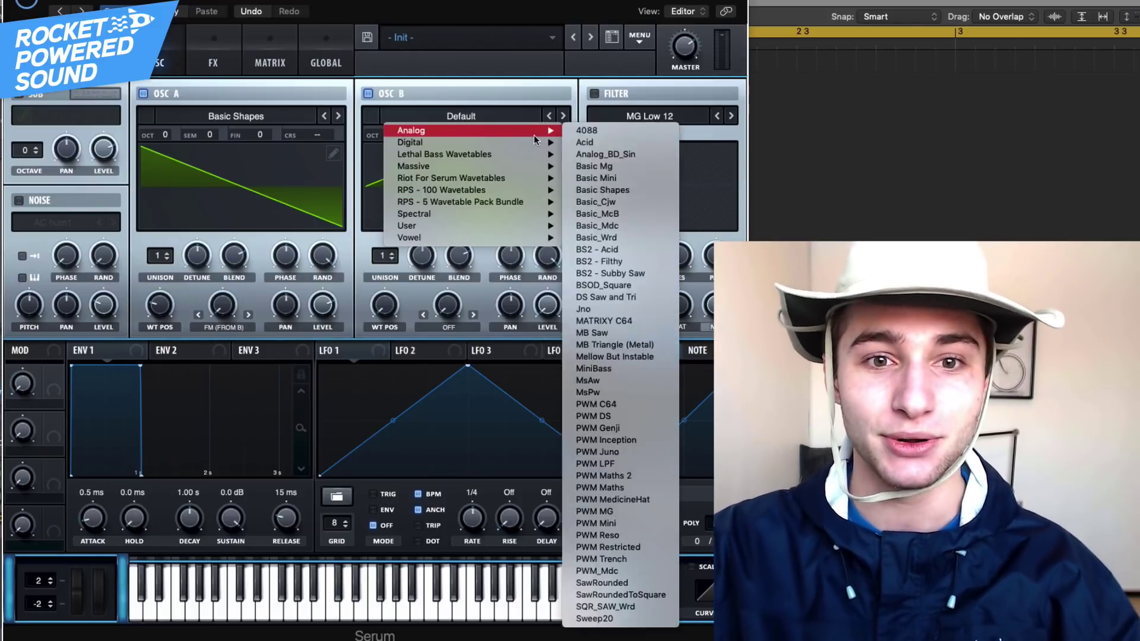
click(634, 166)
drag(377, 280, 384, 257)
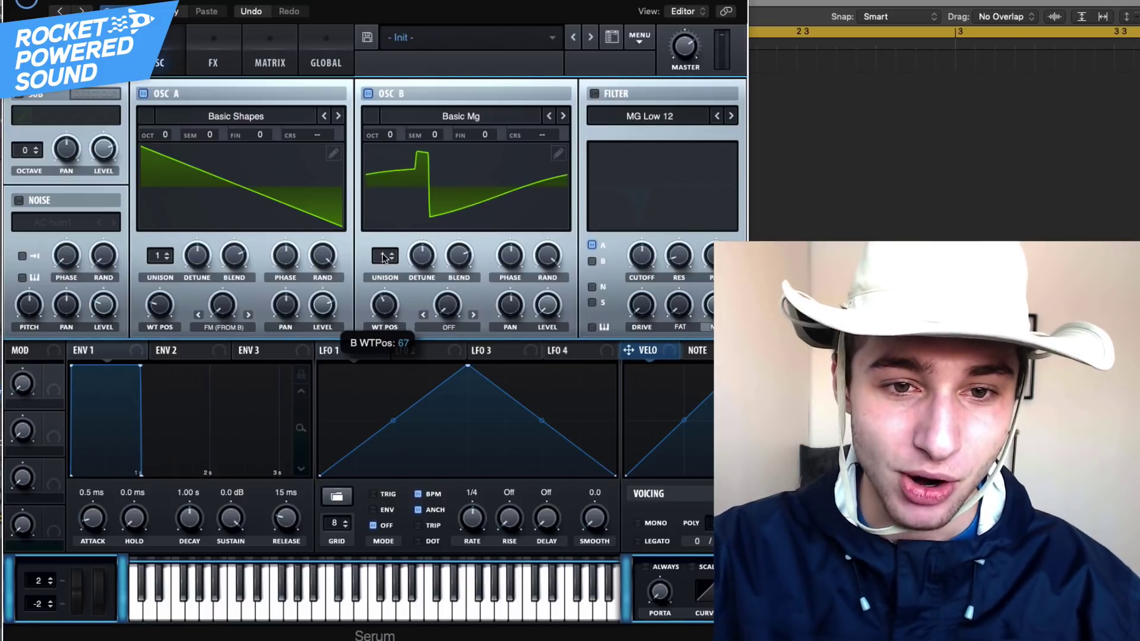
drag(386, 296, 387, 295)
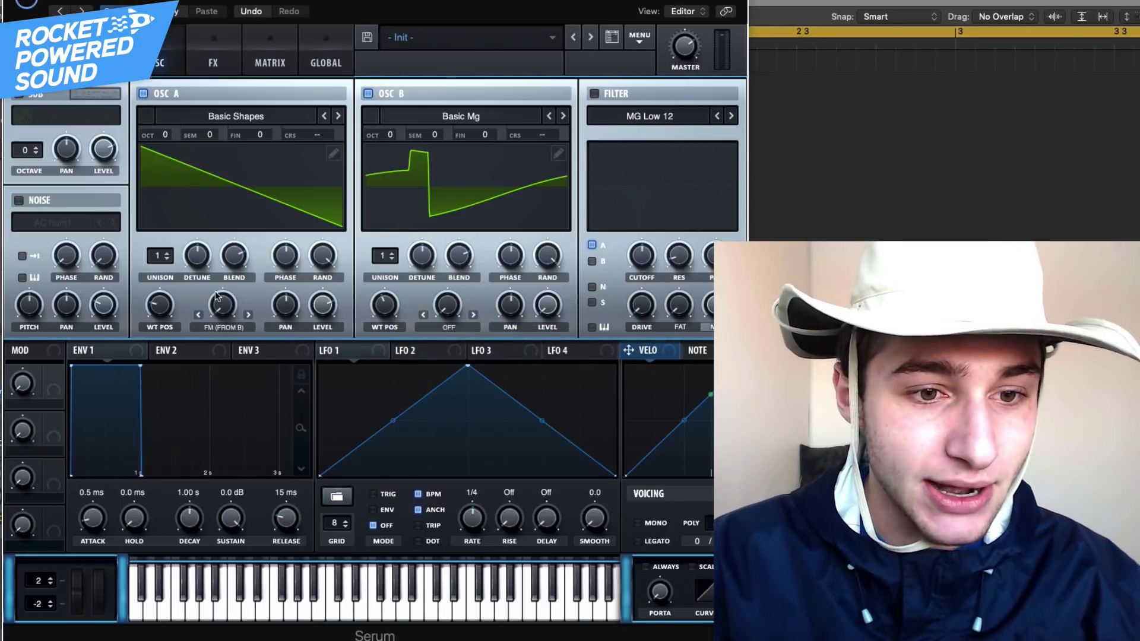
Raise oscillator A's FM warp amount to about halfway and set oscillator B's octave to +3
mouse_move(216, 298)
drag(218, 279, 221, 264)
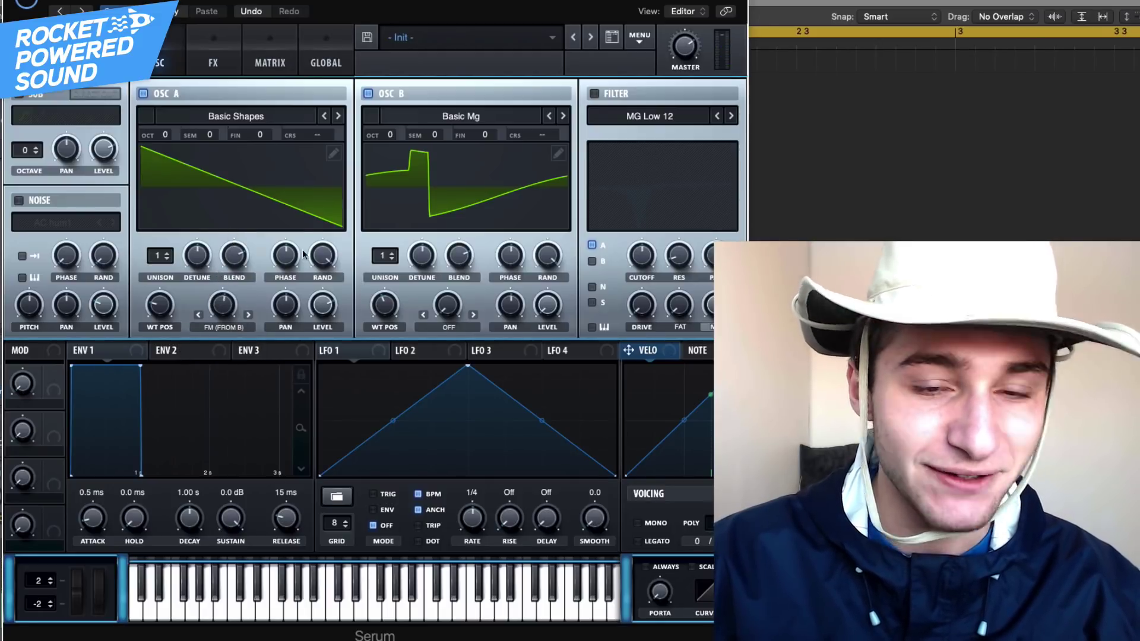
mouse_move(388, 128)
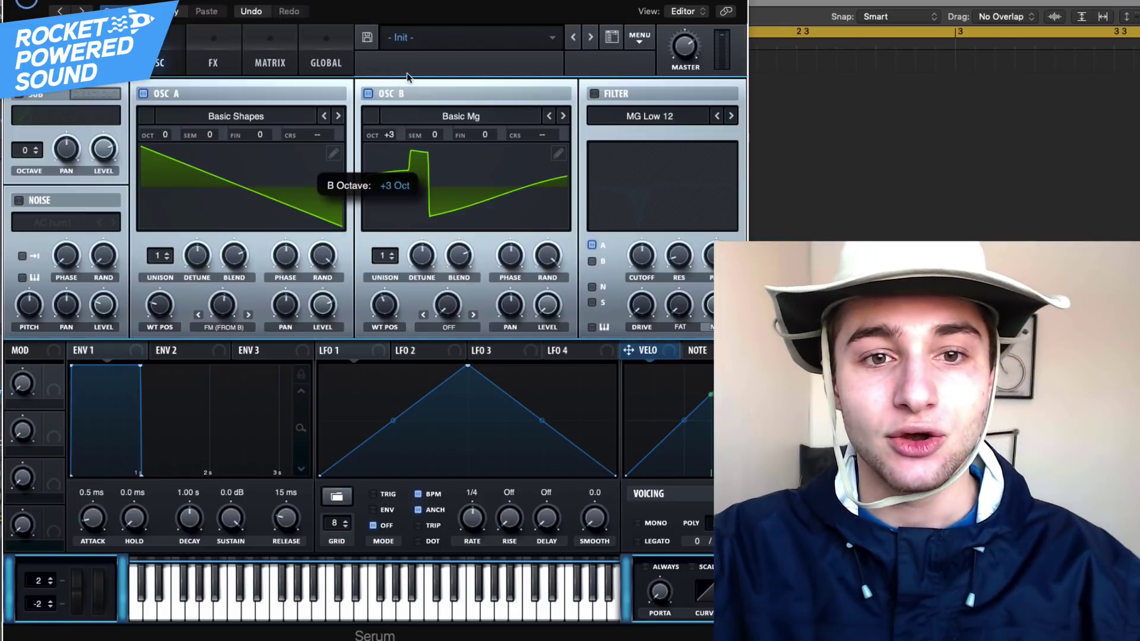
Set oscillator B's warp mode to Sync (No Window) and raise its warp amount to about halfway
mouse_move(504, 242)
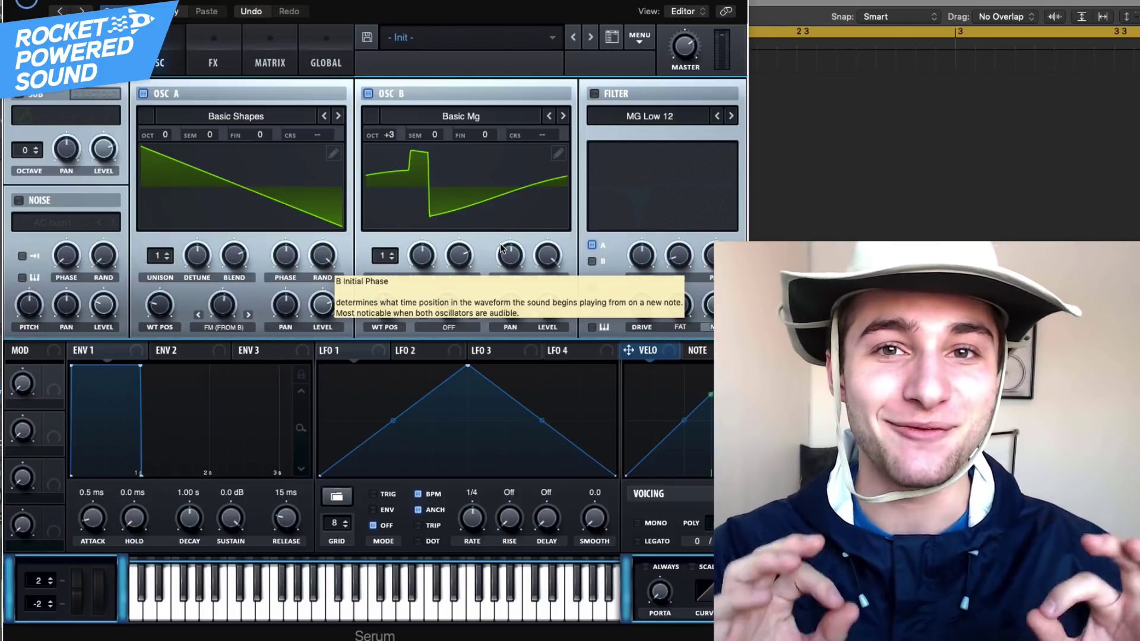
click(451, 335)
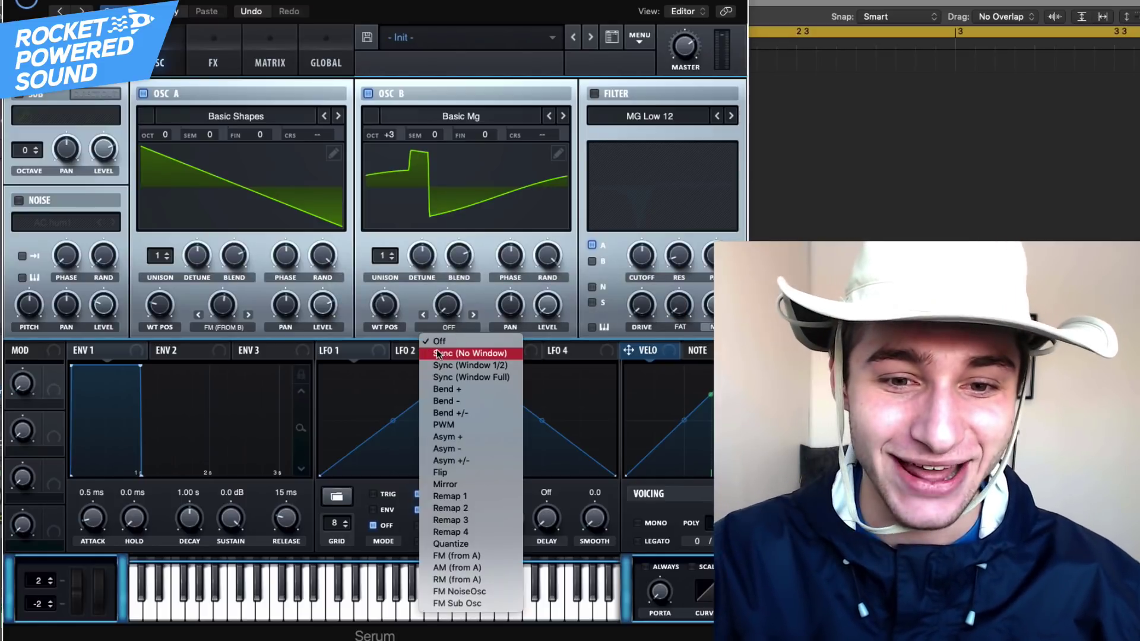
click(442, 354)
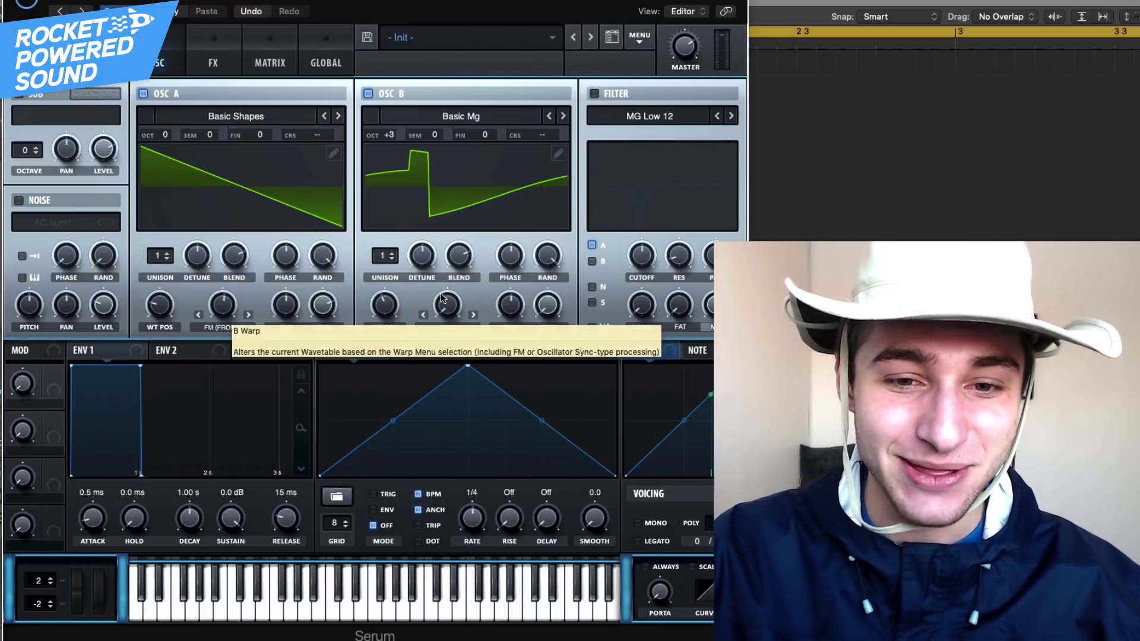
mouse_move(443, 299)
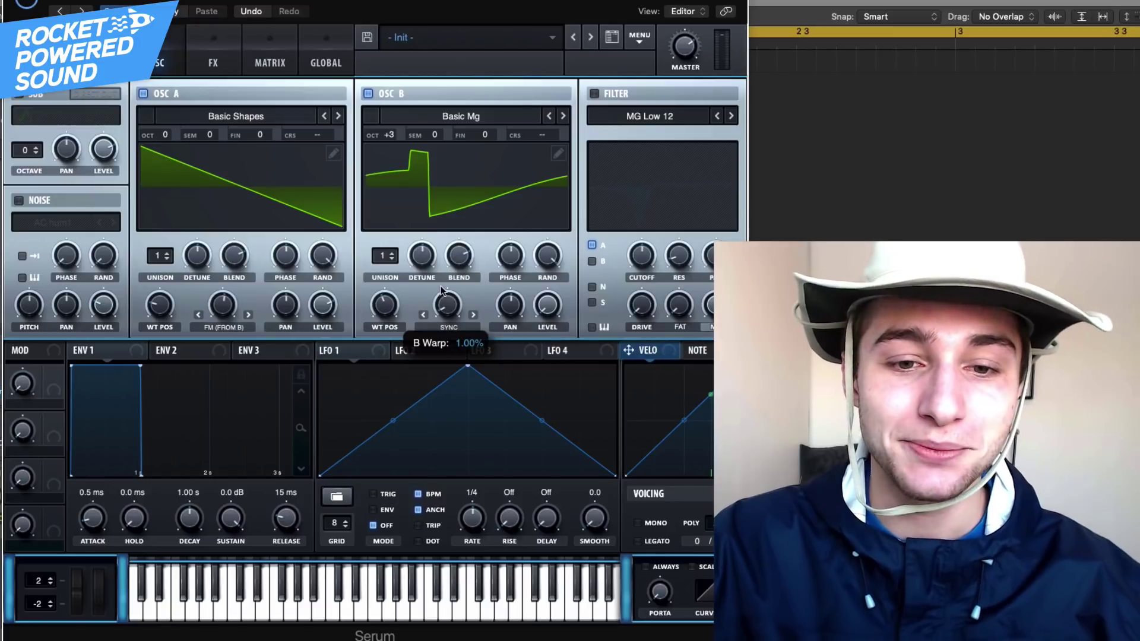
drag(441, 287, 456, 238)
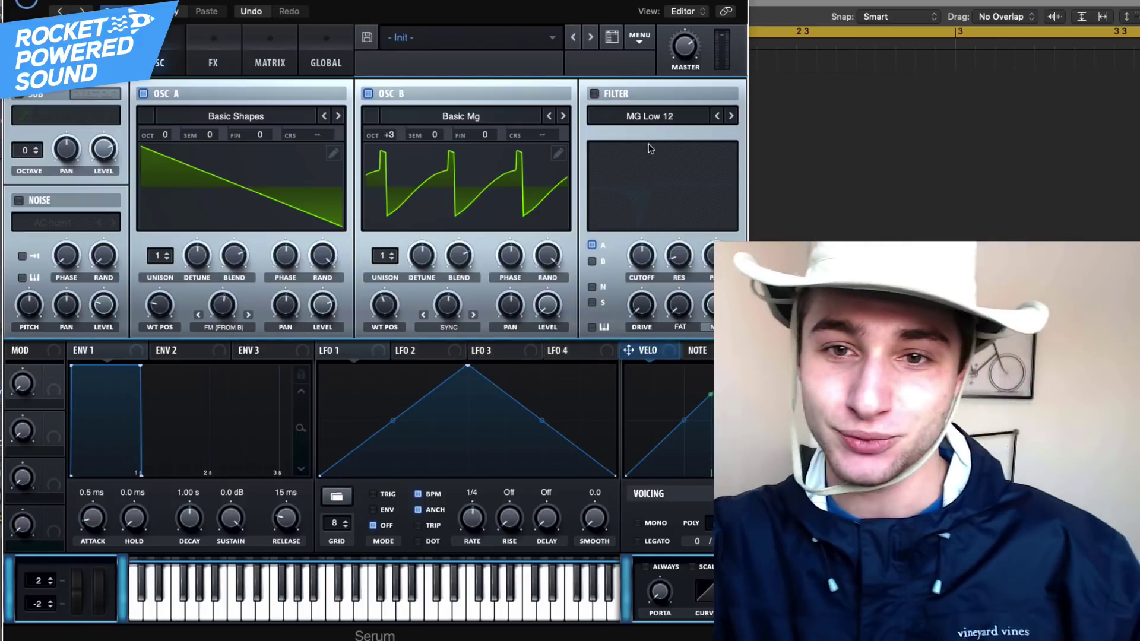
Turn on the filter and set its type to Allpasses from the Misc category
click(596, 94)
click(601, 120)
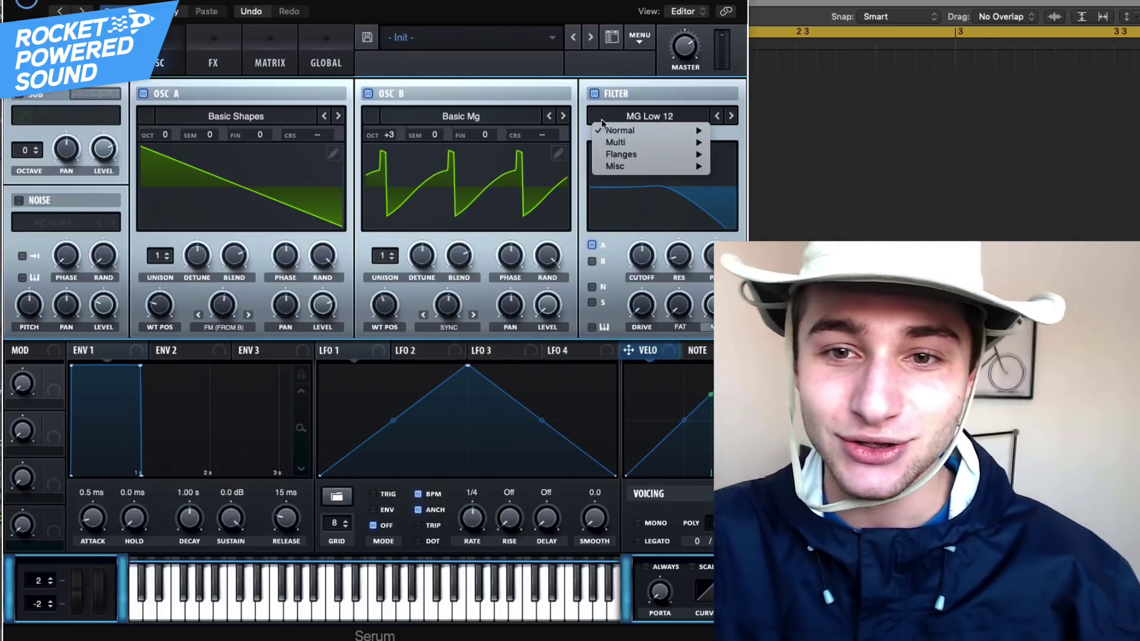
mouse_move(612, 144)
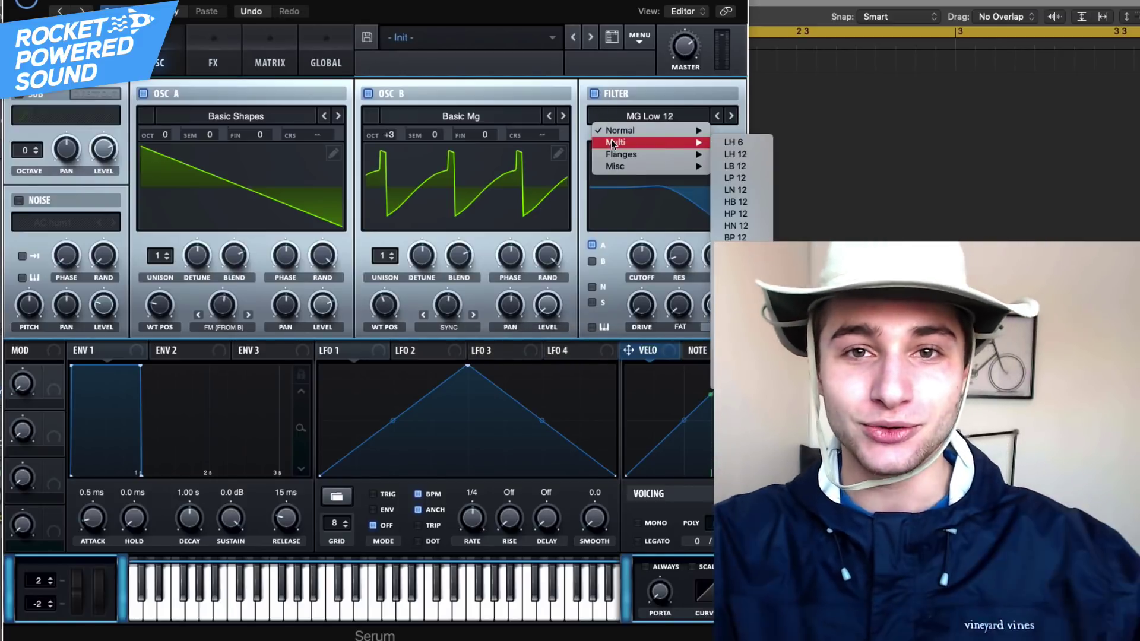
mouse_move(615, 167)
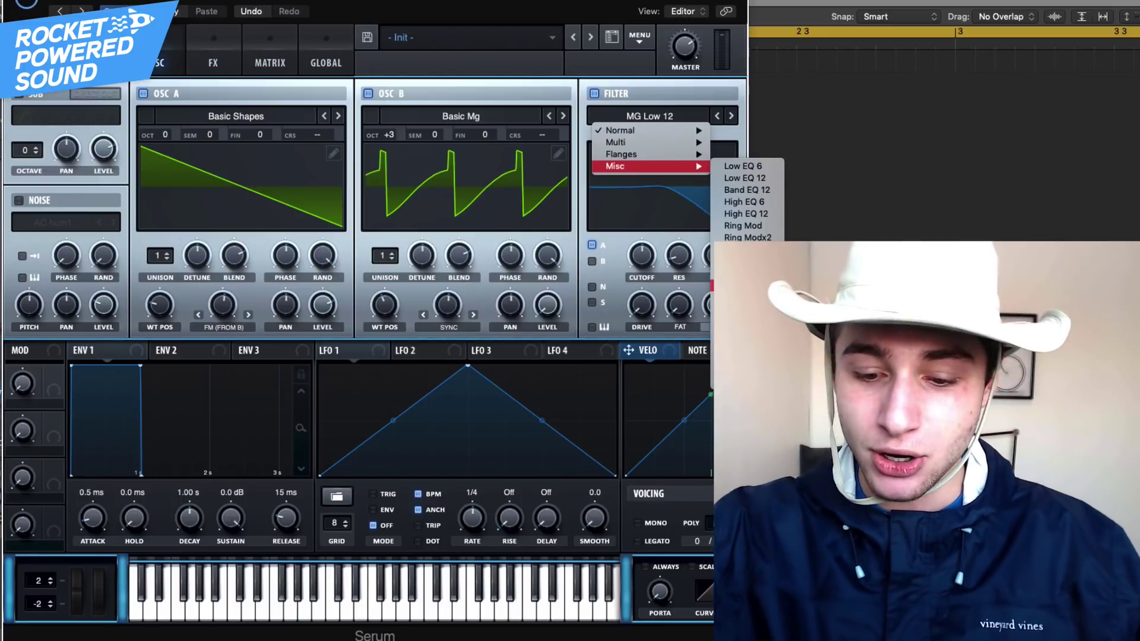
click(745, 284)
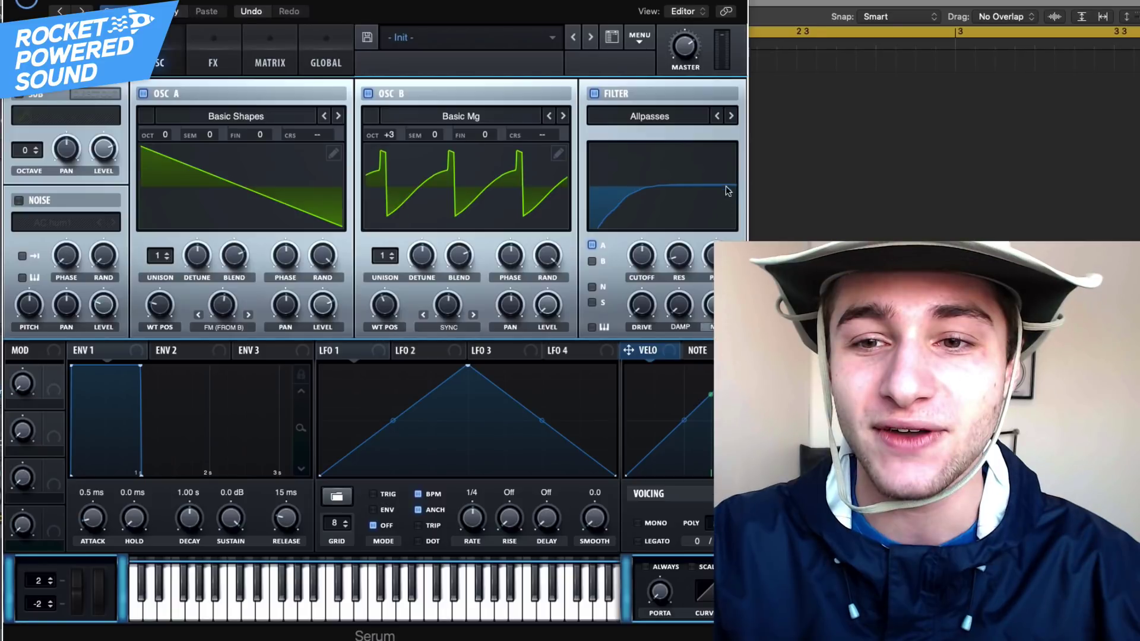
click(732, 117)
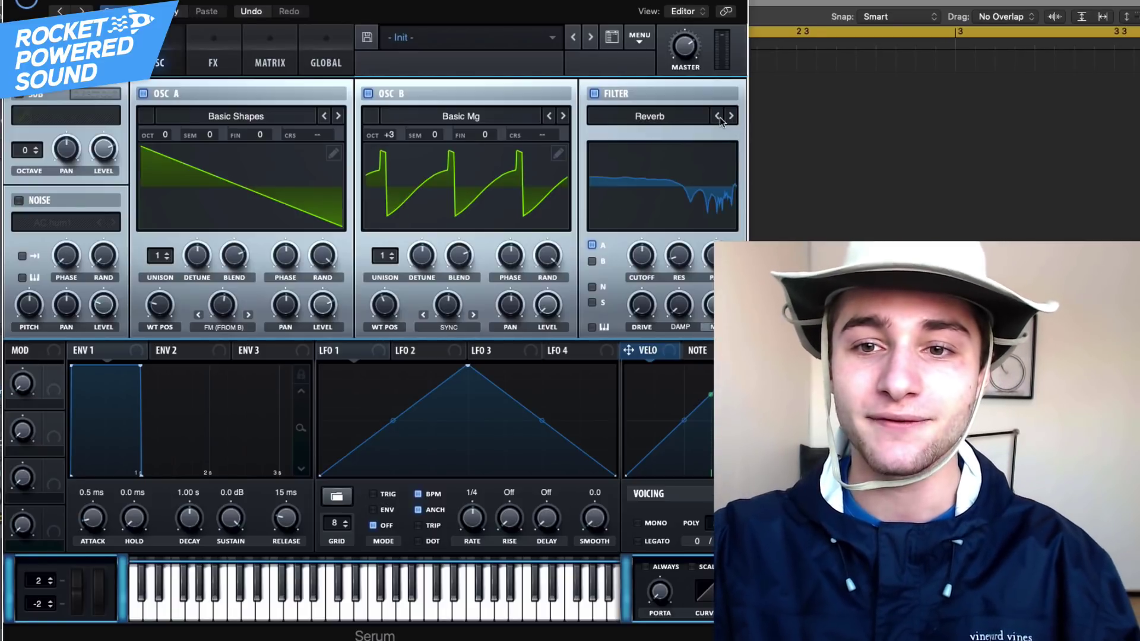
click(720, 116)
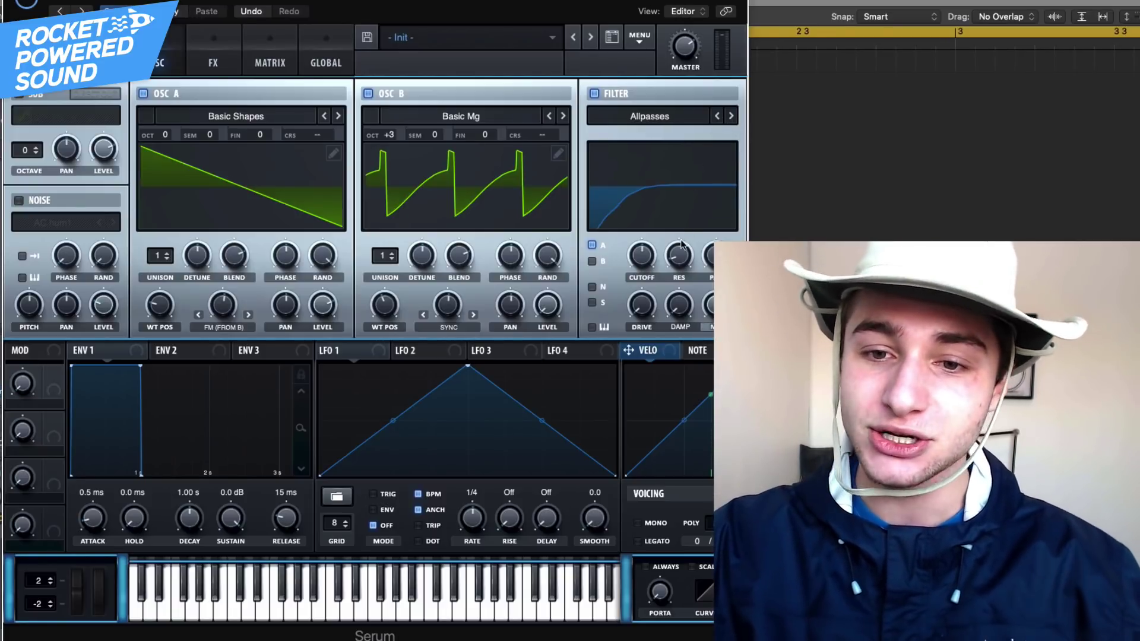
Raise the filter's resonance, turn on its keyboard tracking and sweep the cutoff to audition it
drag(681, 244, 708, 149)
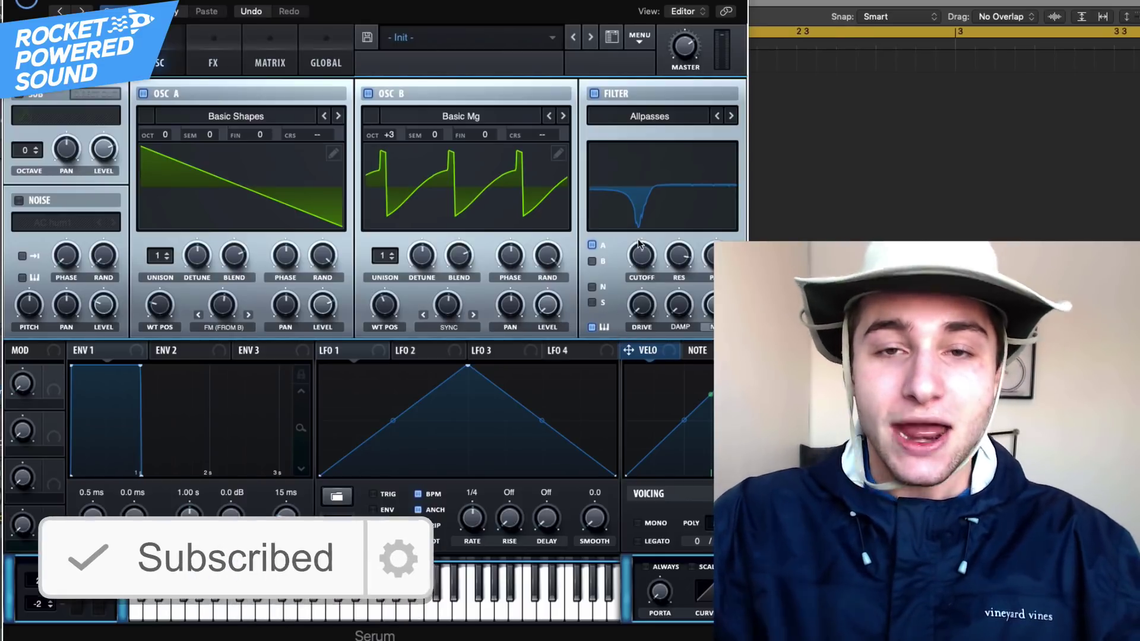
drag(639, 247, 617, 255)
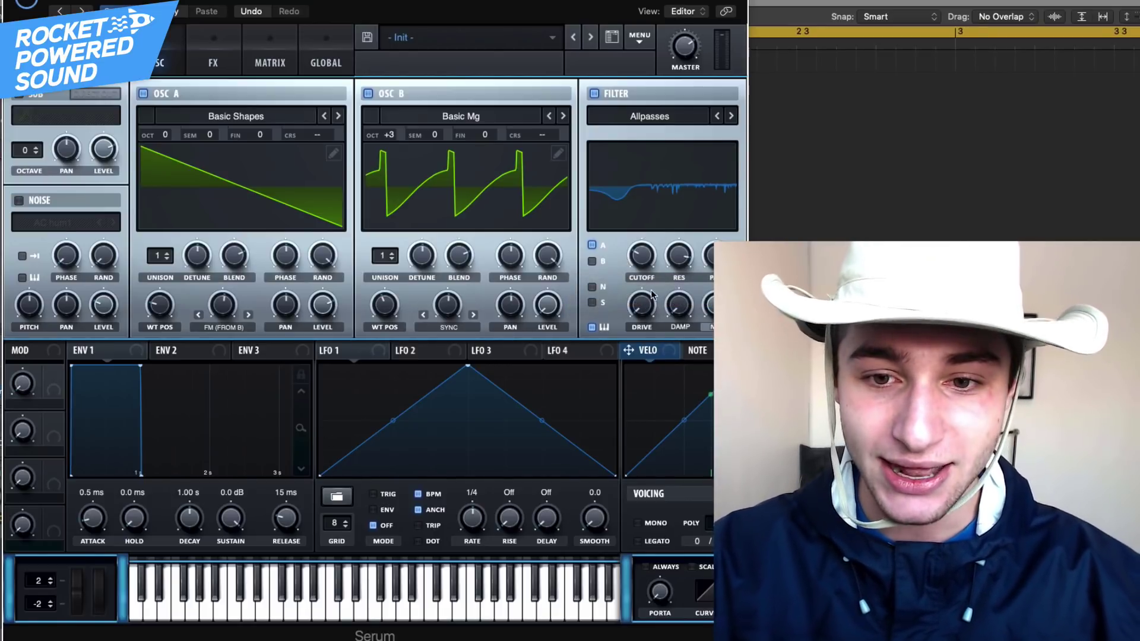
mouse_move(652, 246)
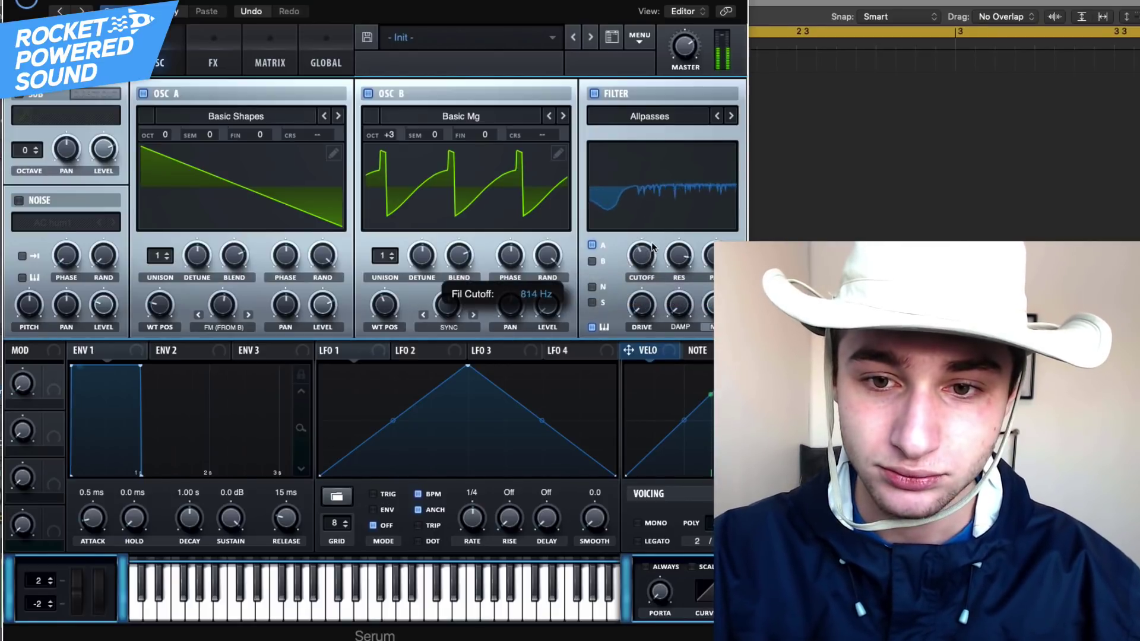
drag(651, 246, 657, 233)
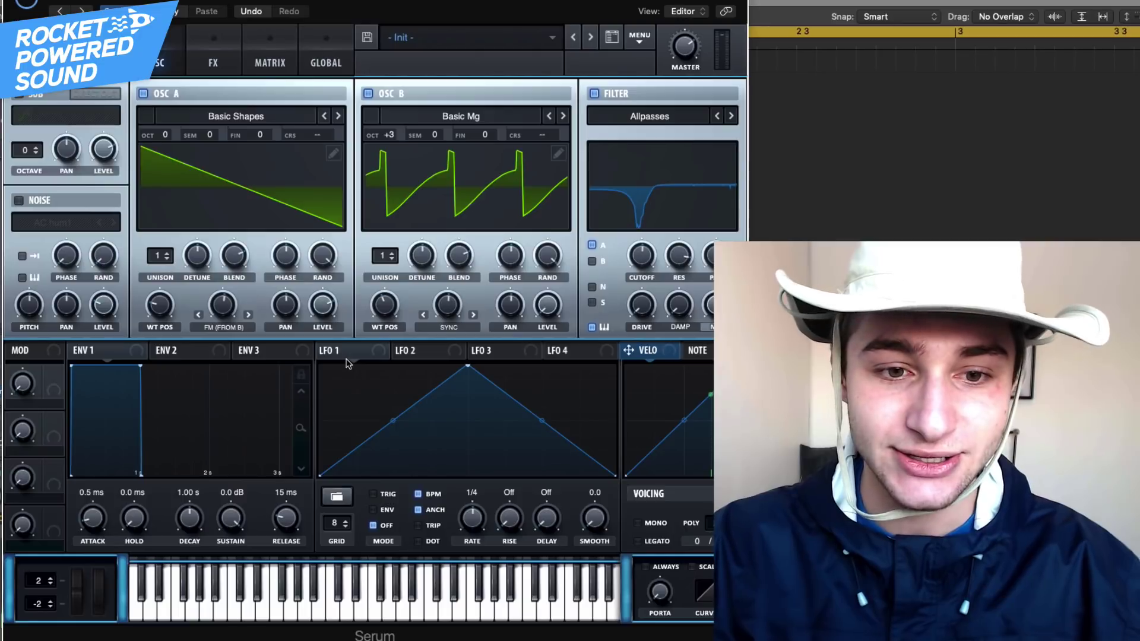
Map LFO 1 to the filter cutoff with a modulation amount of about -24
drag(349, 355, 600, 264)
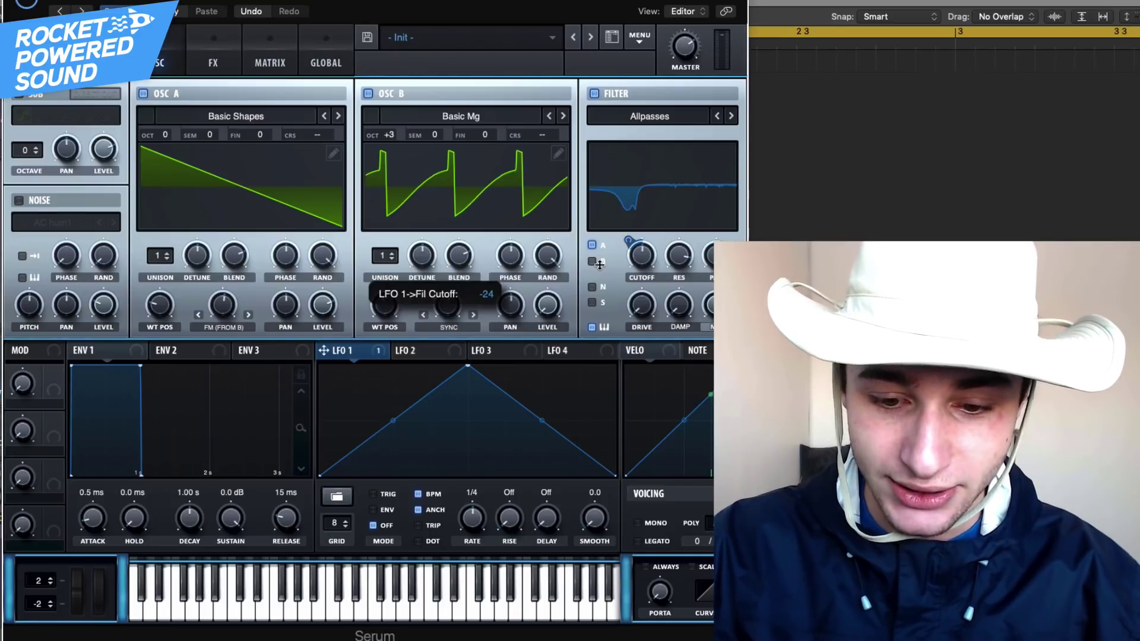
drag(601, 265, 603, 265)
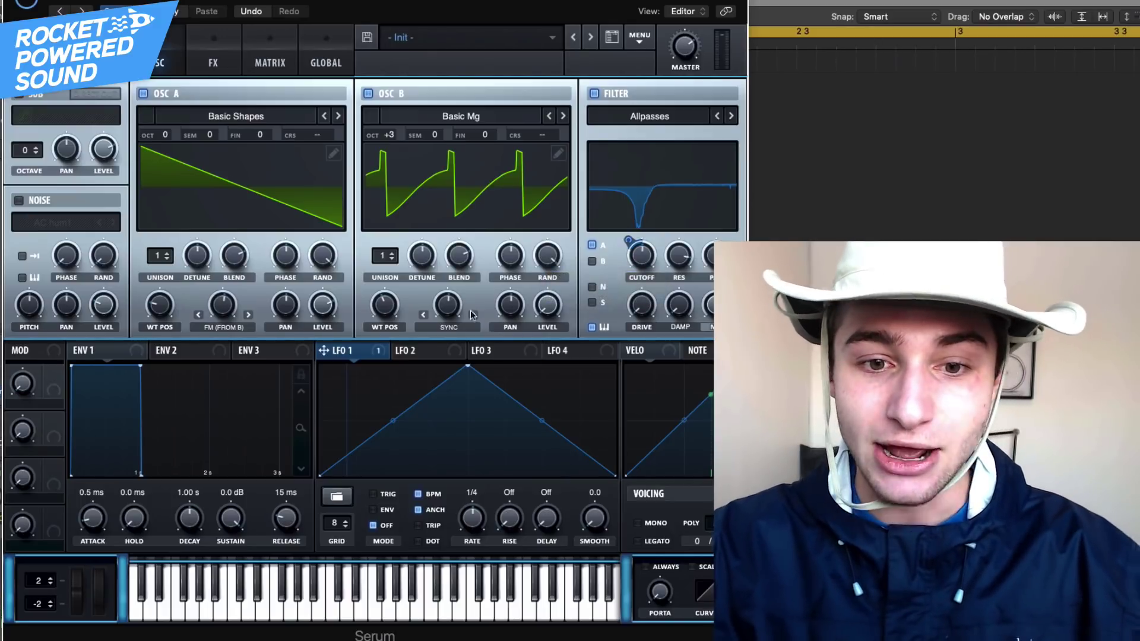
Reshape LFO 1 into a concave falling curve running in ENV mode at a rate of 1/2
drag(468, 365, 295, 297)
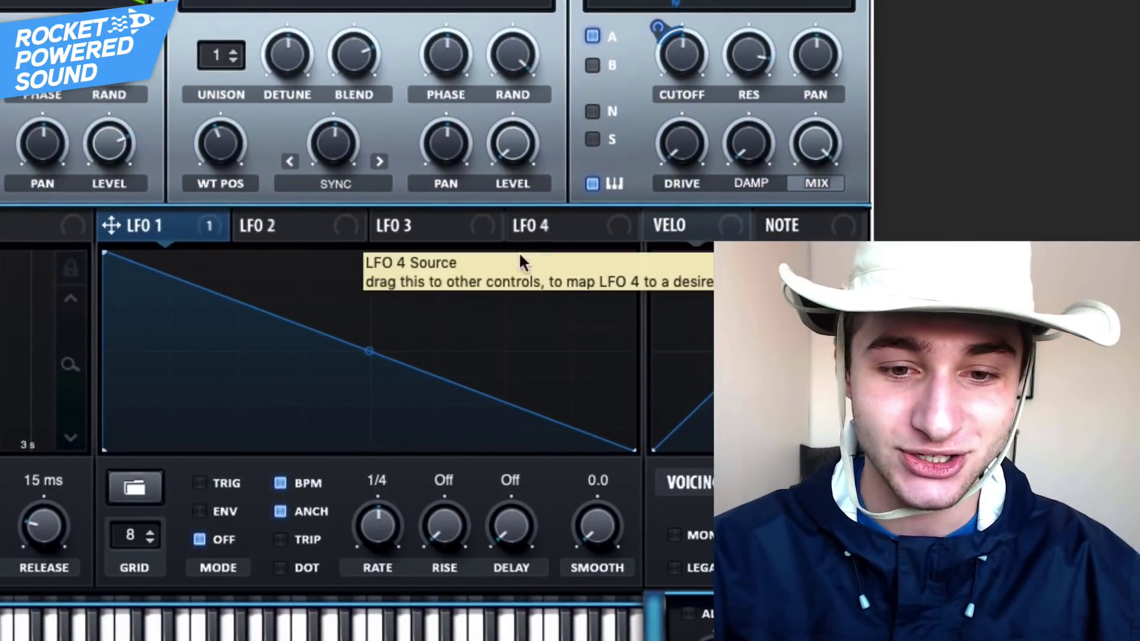
drag(370, 351, 355, 374)
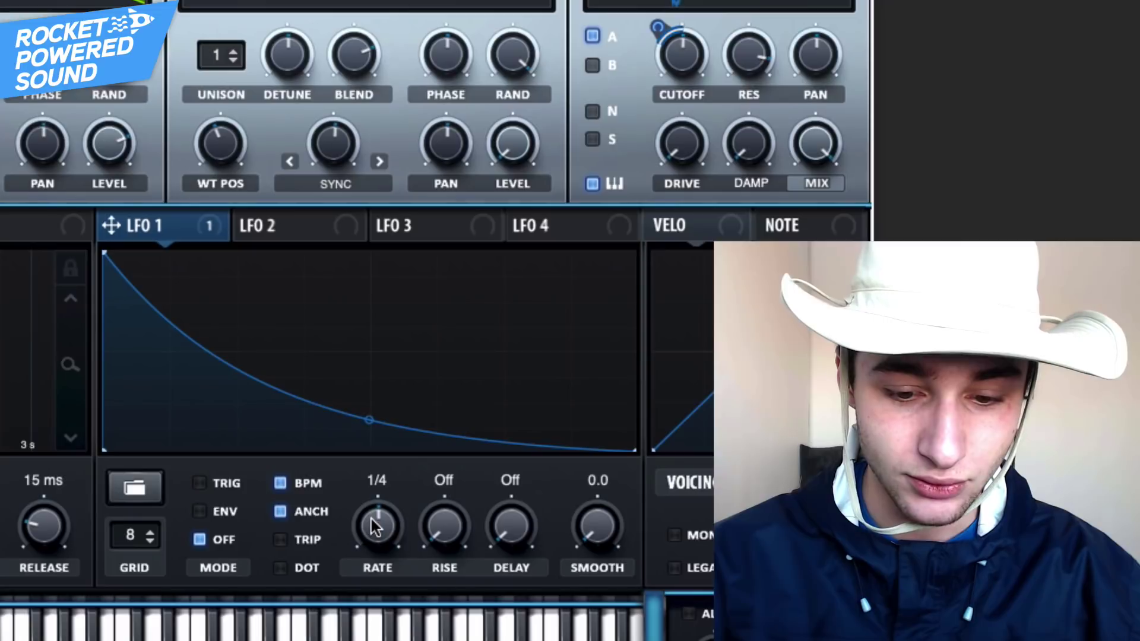
mouse_move(371, 519)
mouse_down()
mouse_move(354, 525)
mouse_move(364, 522)
mouse_up()
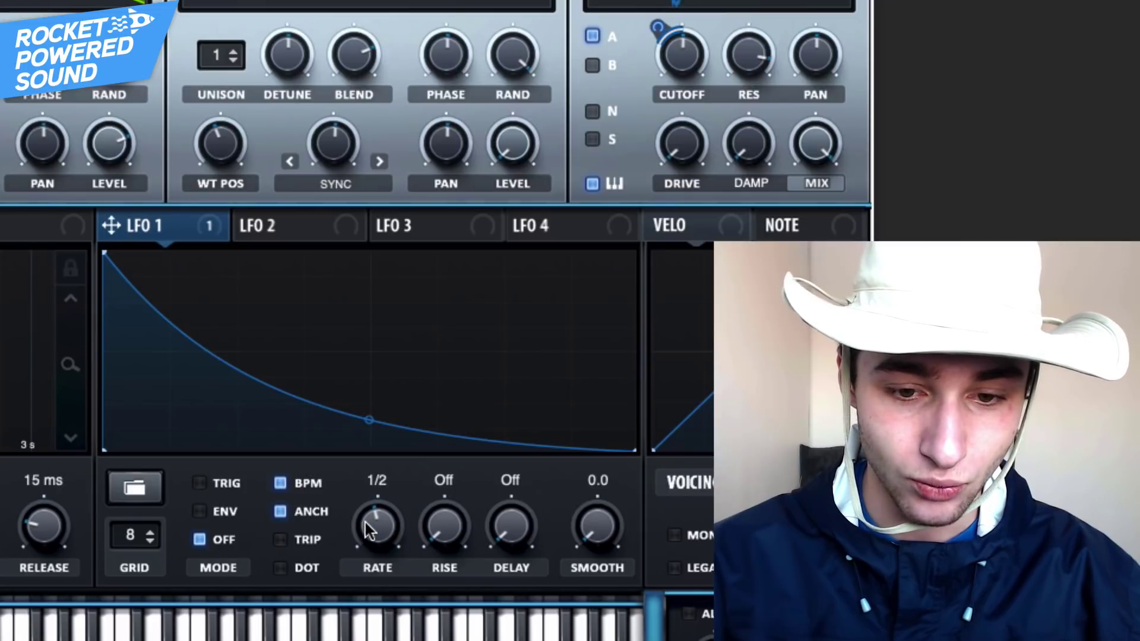
click(207, 510)
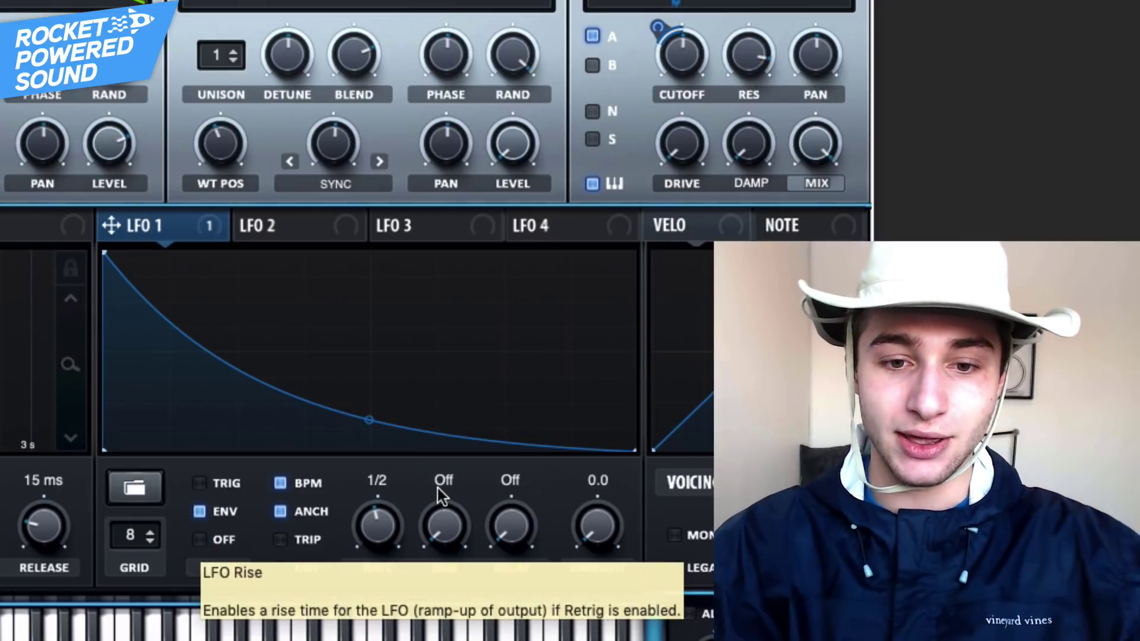
drag(369, 420, 369, 432)
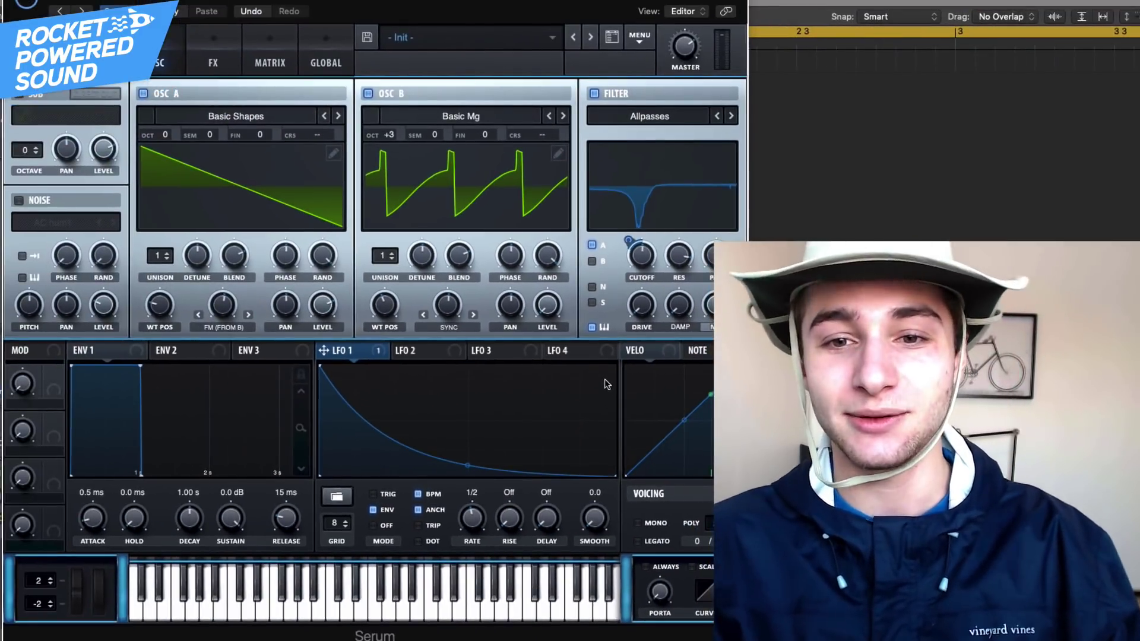
Add the Compressor to the effects rack
click(227, 61)
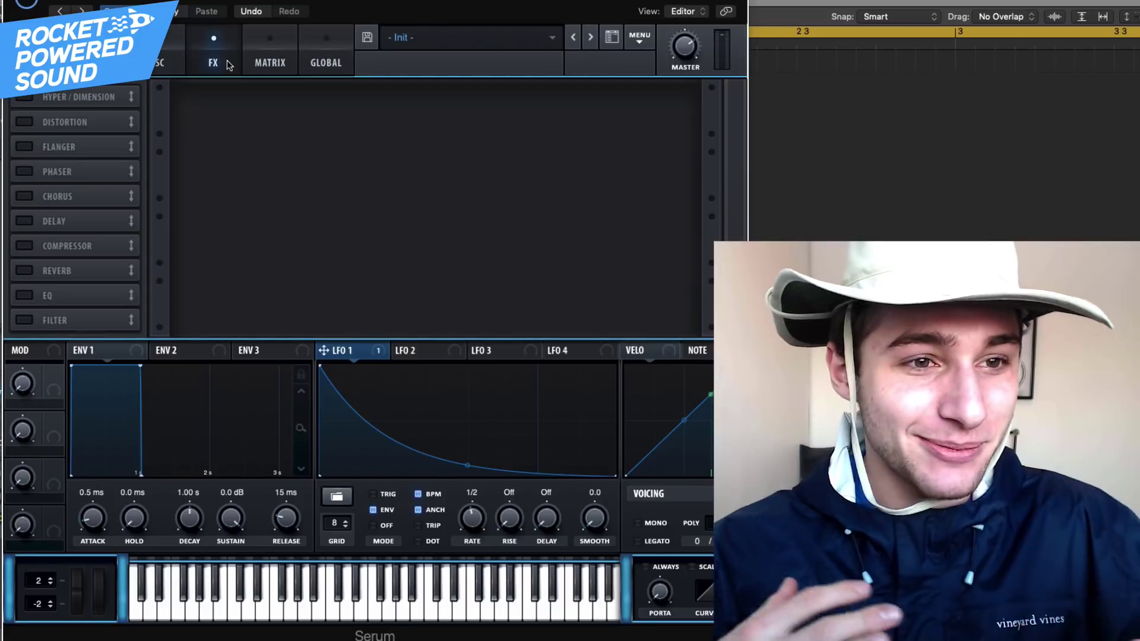
click(24, 245)
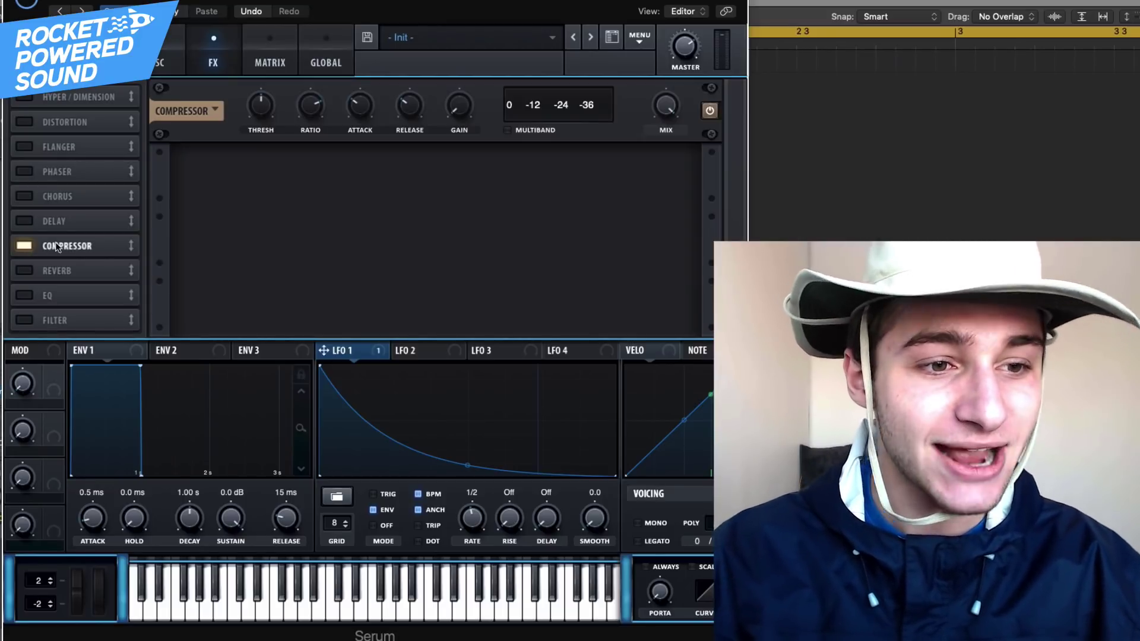
Move the Compressor to the start of the effects chain, enable Multiband and raise its gain to about 4.1 dB
drag(62, 246, 108, 86)
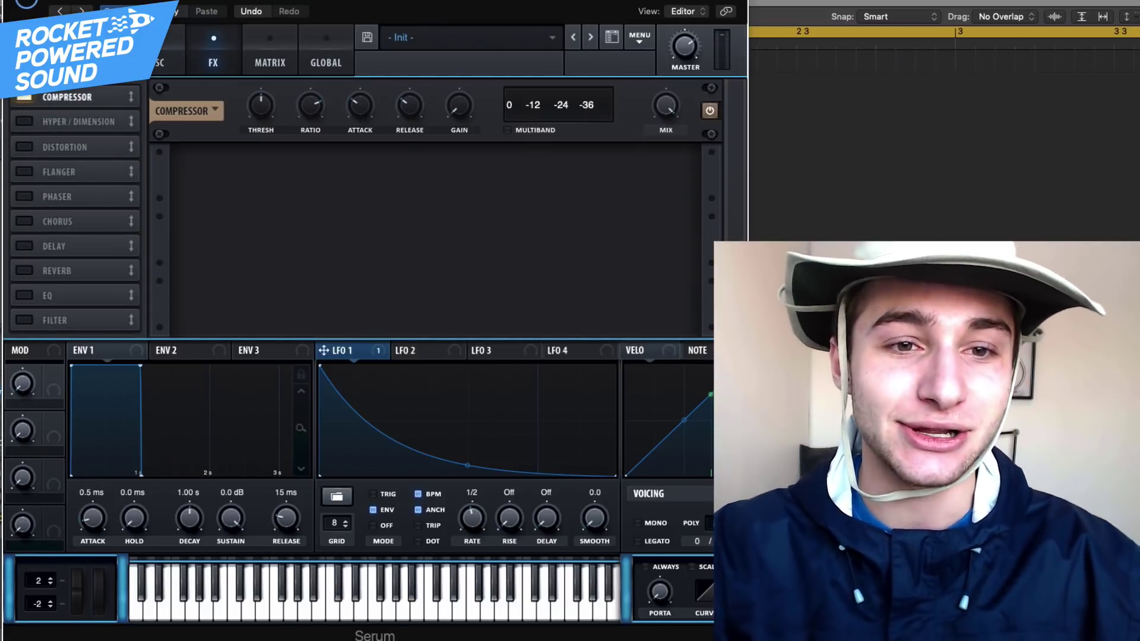
click(521, 132)
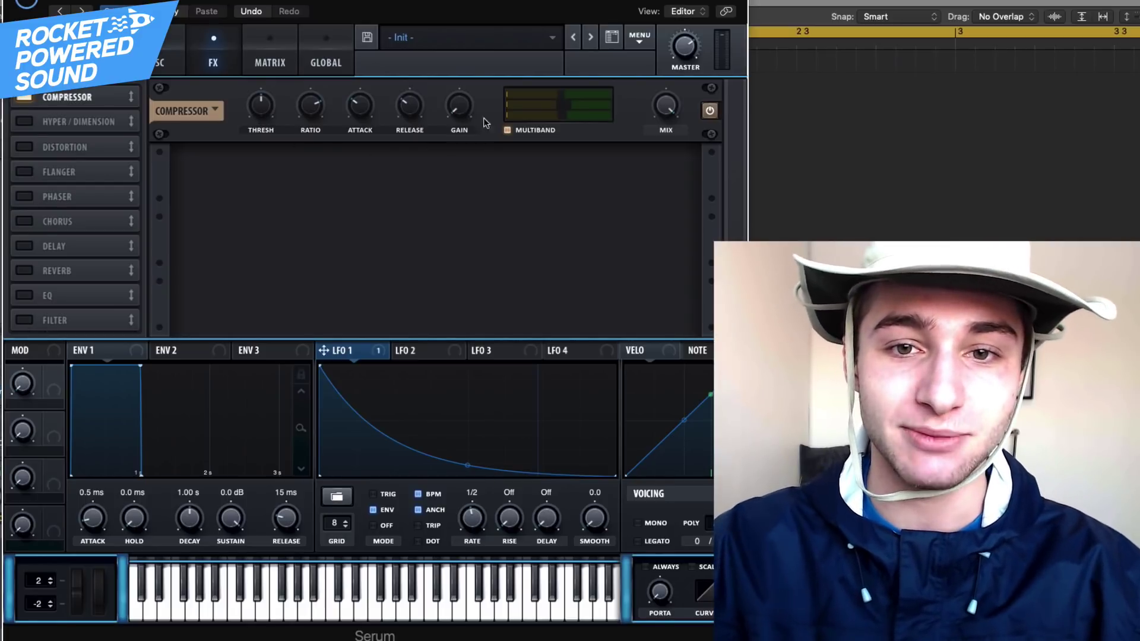
mouse_move(464, 104)
drag(463, 105, 464, 92)
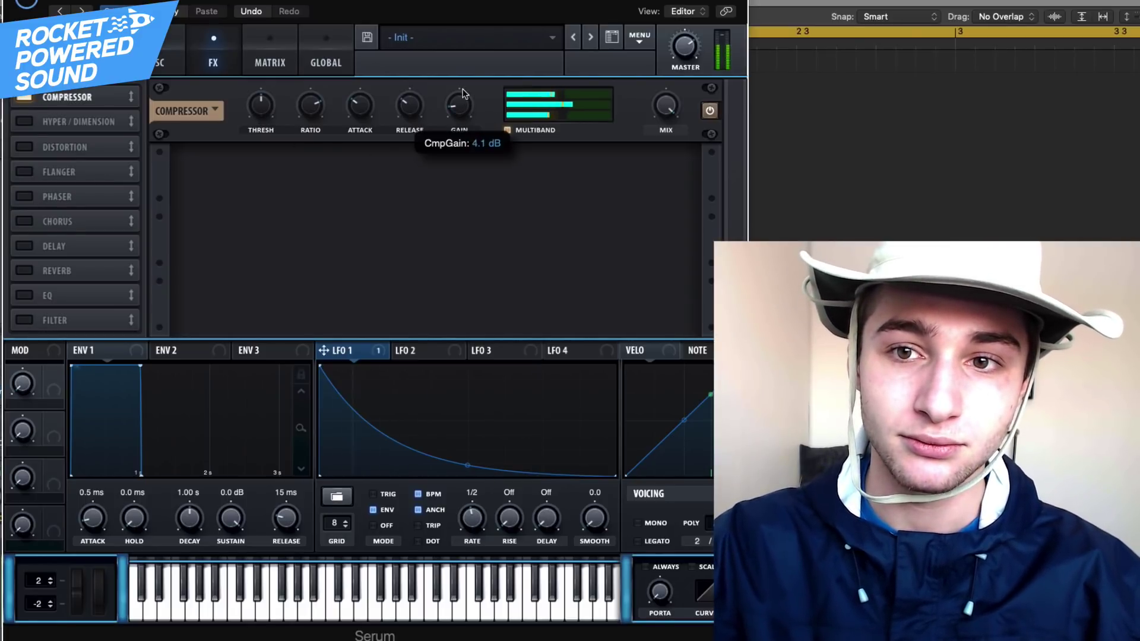
mouse_move(684, 48)
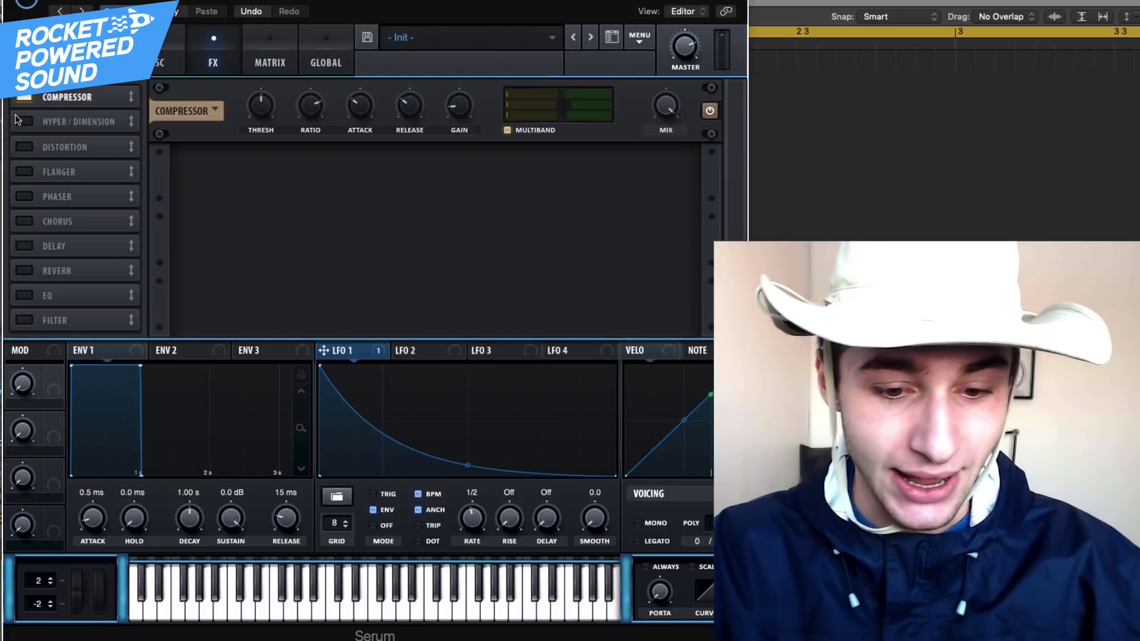
Add Hyper/Dimension to the effects rack, lower the Hyper mix and Dimension size, and raise the Dimension mix slightly
click(23, 121)
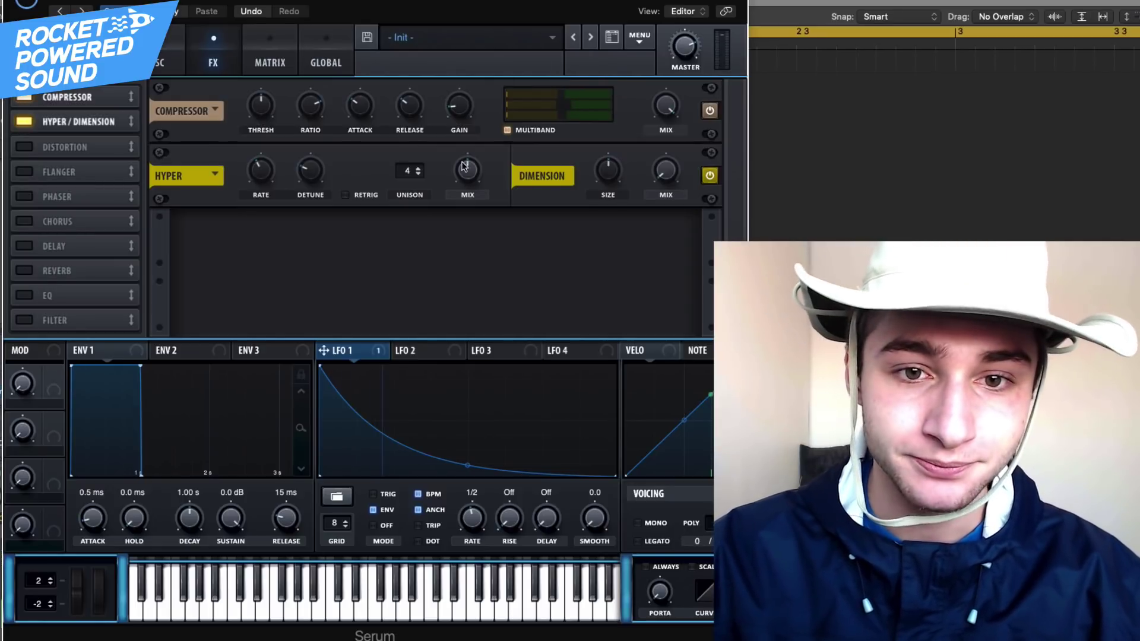
drag(620, 162, 597, 209)
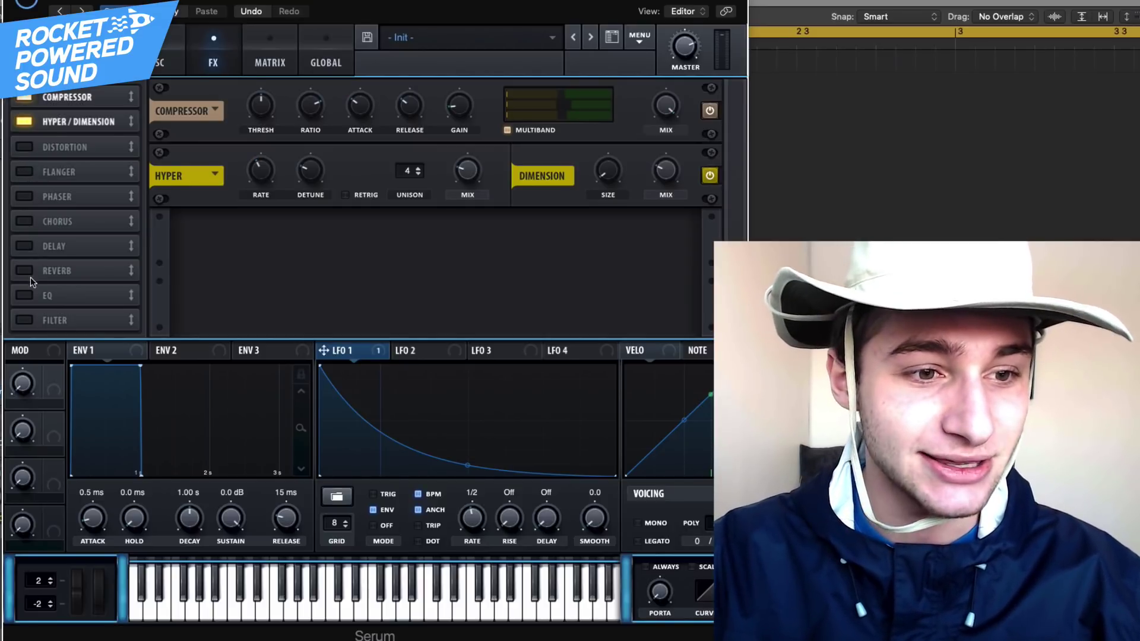
Add the EQ, switch its low band to a high-pass shape and lower that band's Q to about 46%
click(64, 294)
click(385, 256)
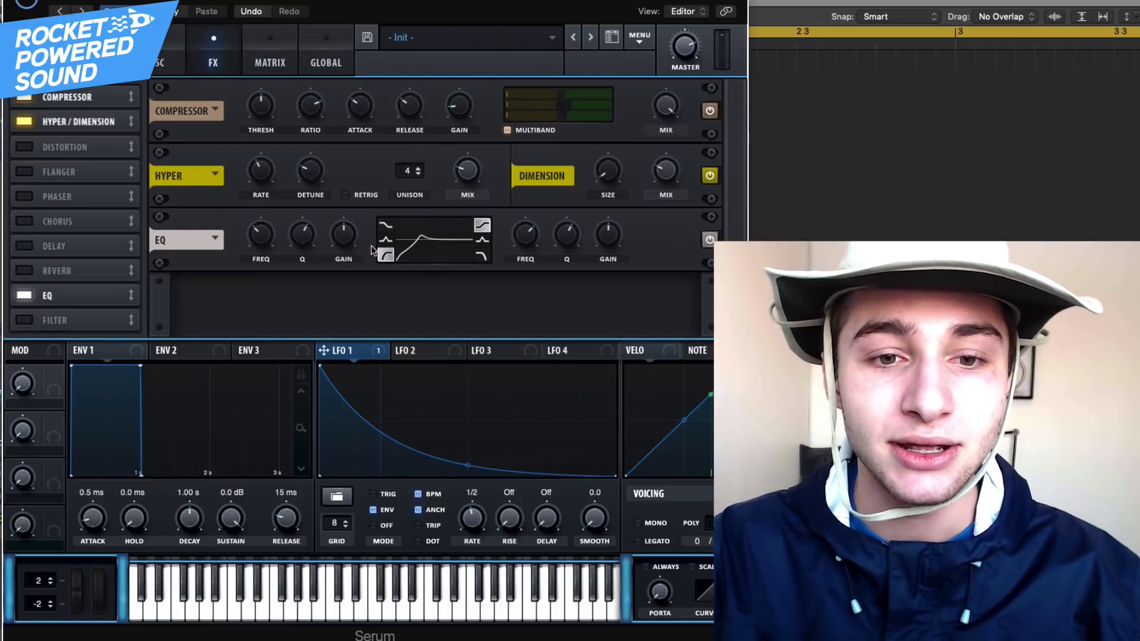
drag(295, 233, 284, 240)
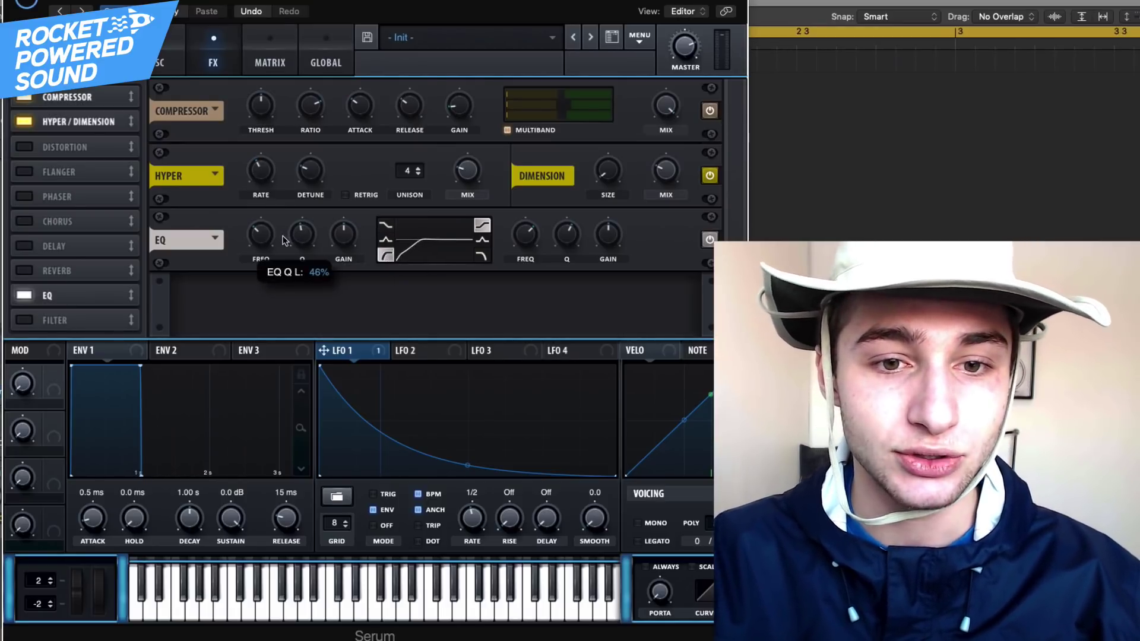
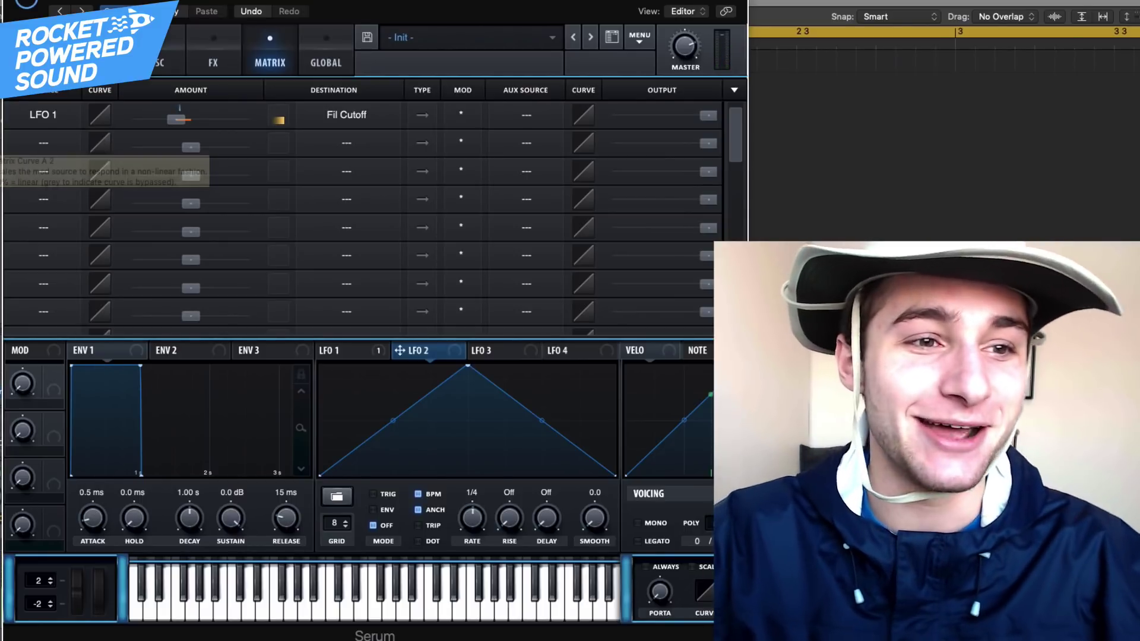
Route LFO 2 to the global Mast.Tun destination in the second modulation matrix row and make the modulation unidirectional
click(50, 143)
click(72, 228)
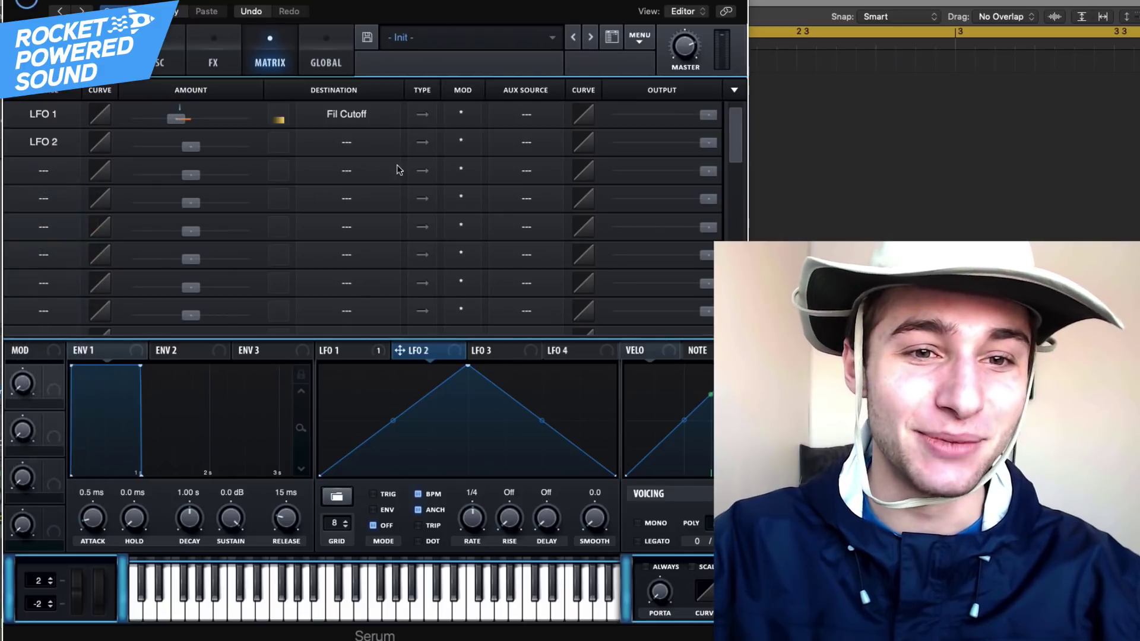
click(376, 150)
mouse_move(356, 233)
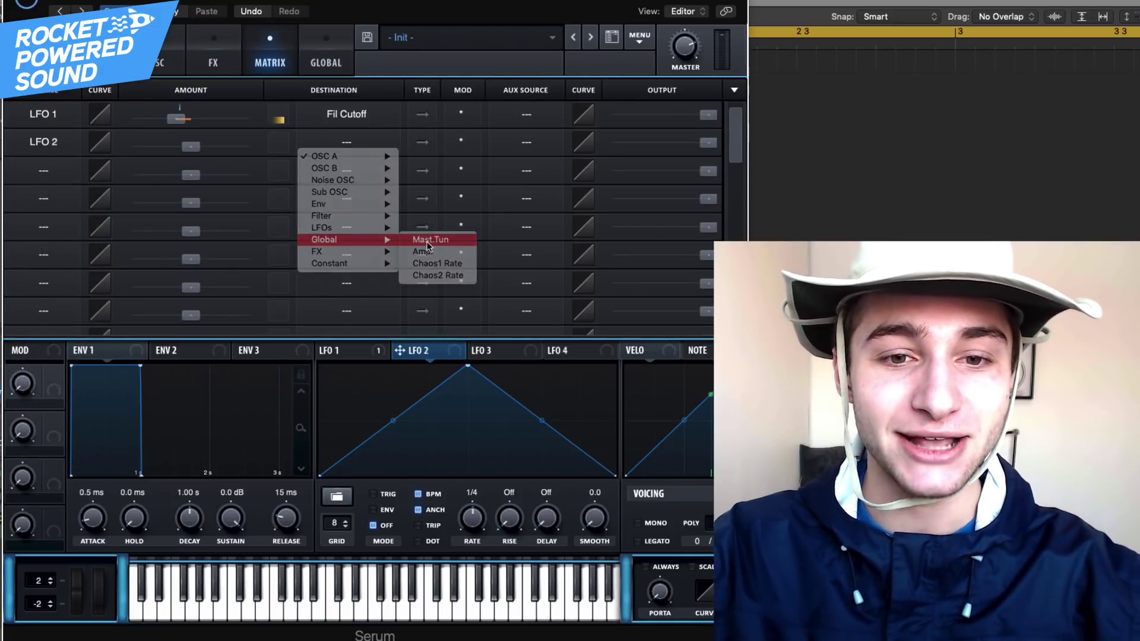
click(429, 236)
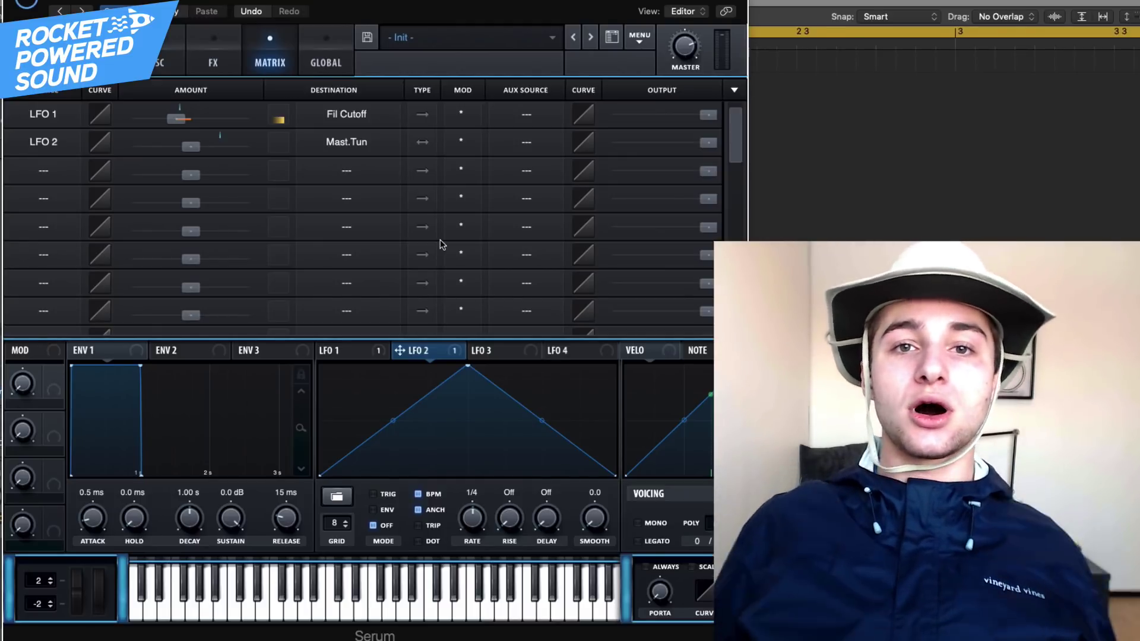
click(422, 142)
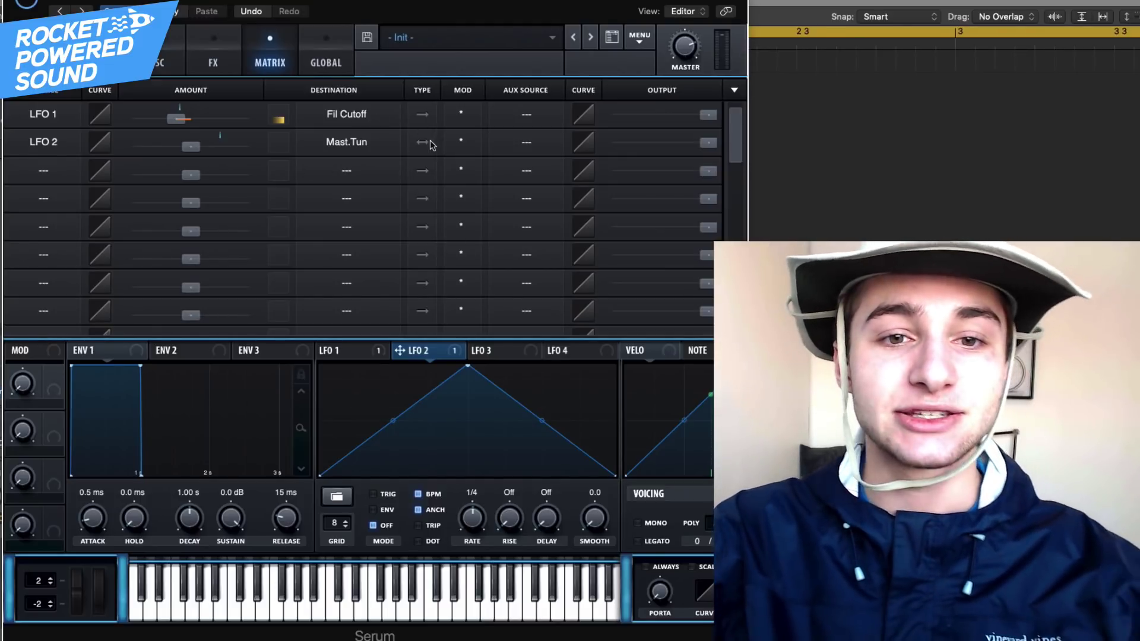
Check the preference for typable control values and set the LFO 2 to Mast.Tun modulation amount to 24 st
mouse_move(190, 151)
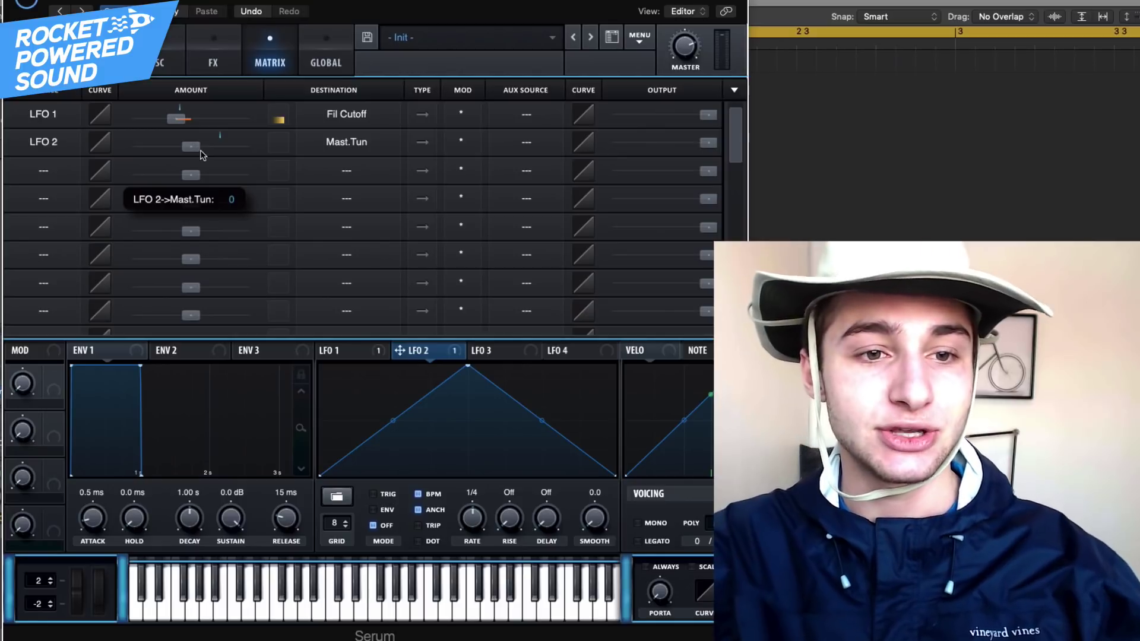
mouse_move(209, 156)
mouse_down()
mouse_move(227, 154)
mouse_move(217, 150)
mouse_up()
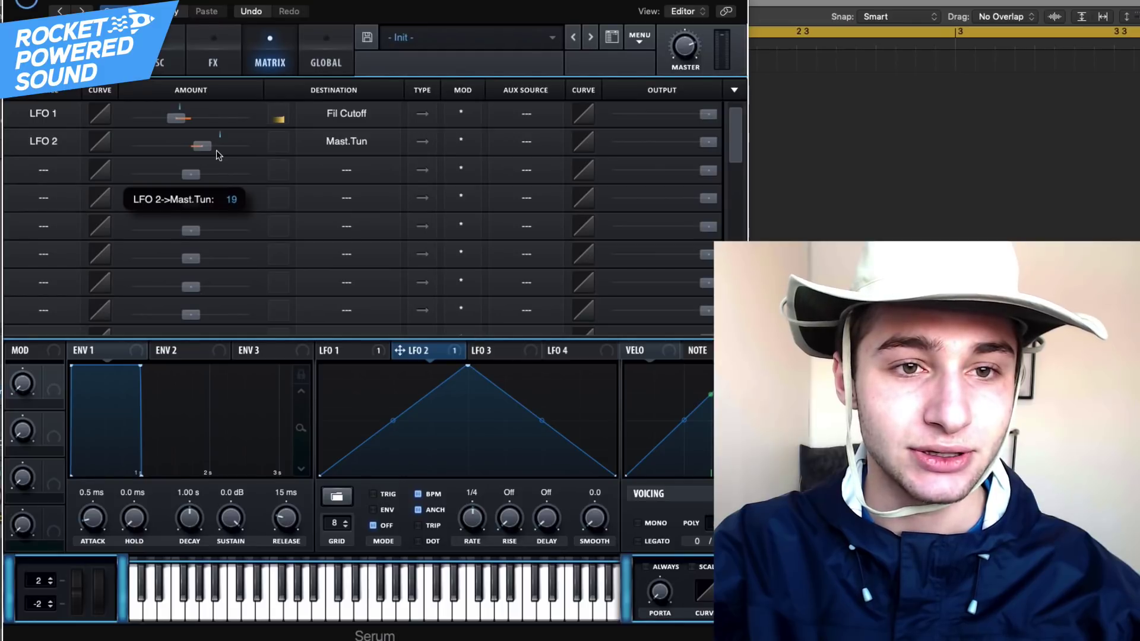
click(327, 59)
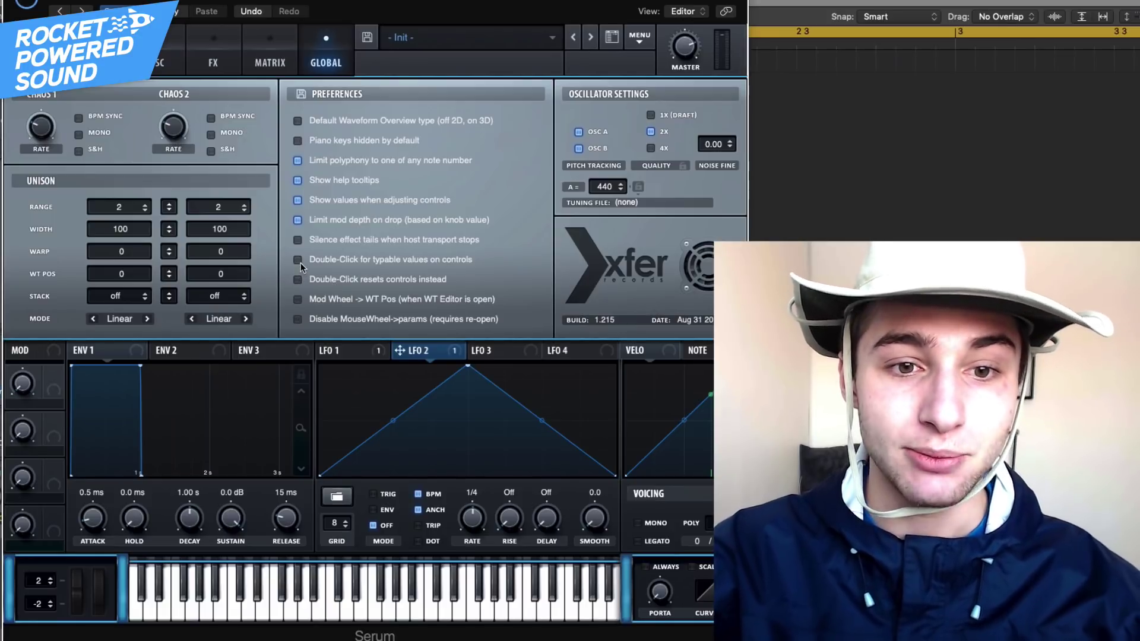
click(277, 63)
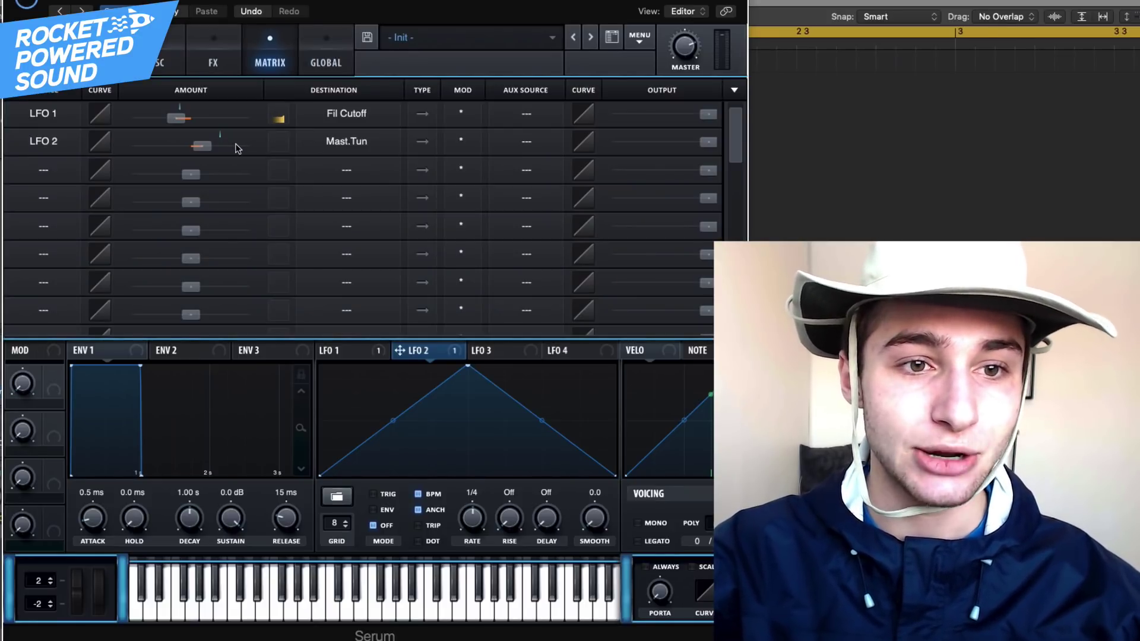
text(24 st)
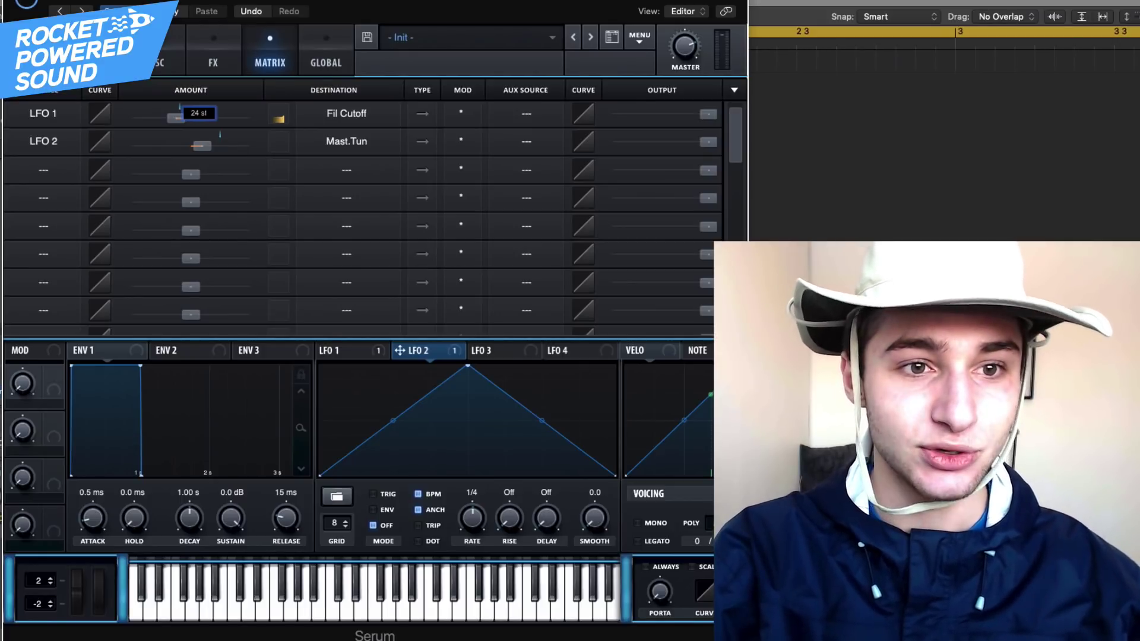
key(Return)
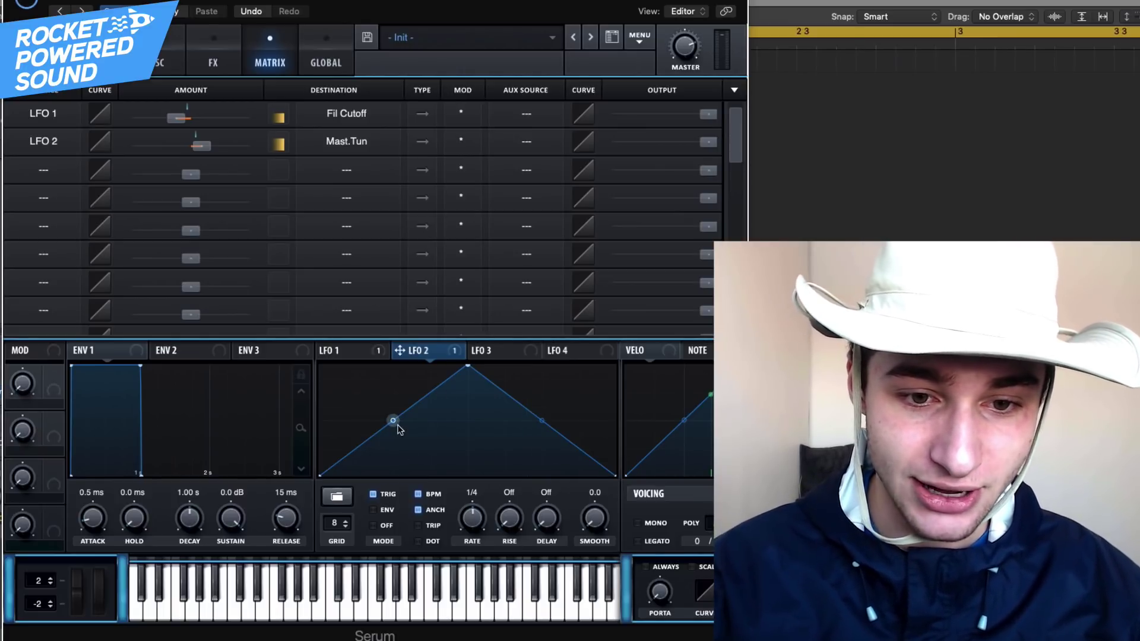
Reshape LFO 2 into a steep initial rise with a shallow decline to a raised endpoint, in ENV mode at rate 1/2
drag(402, 412, 348, 320)
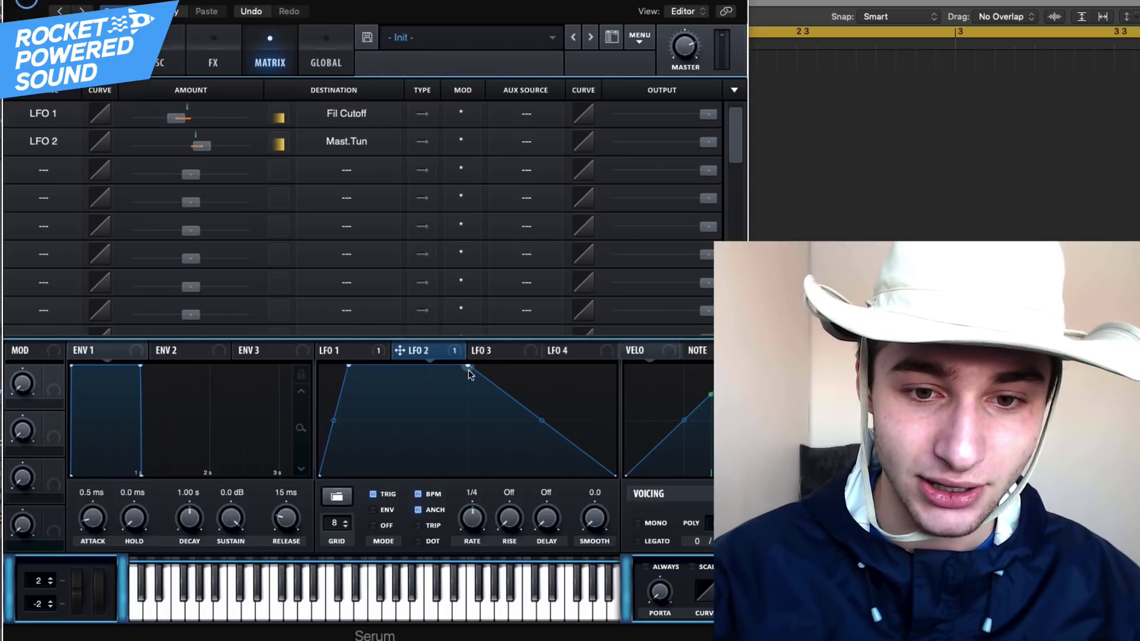
drag(483, 378, 666, 392)
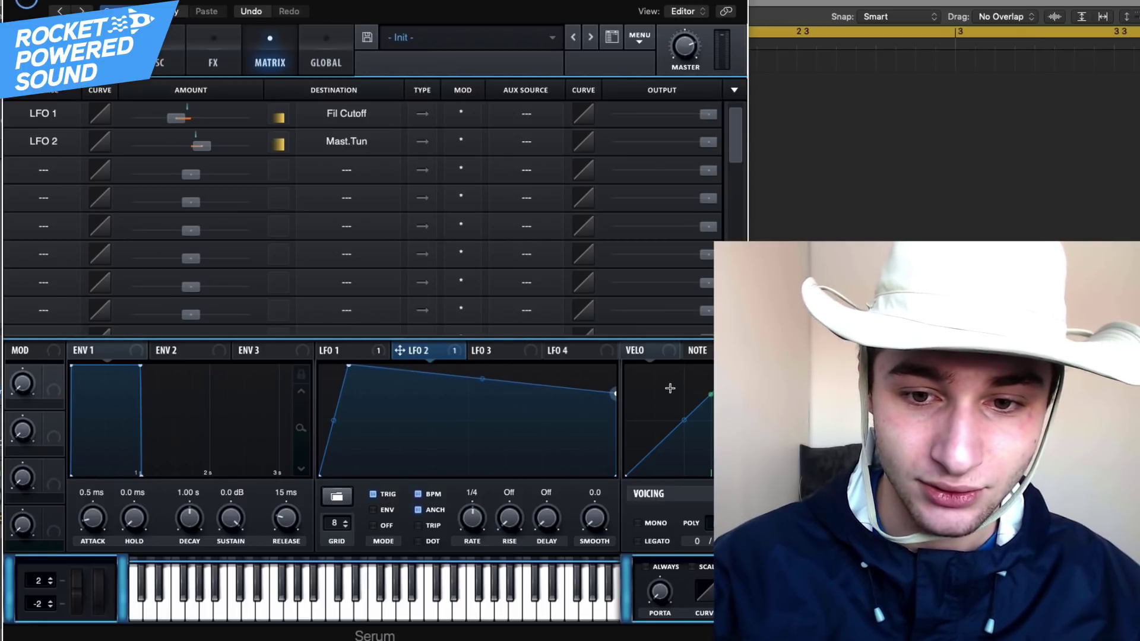
click(374, 525)
drag(481, 515, 473, 518)
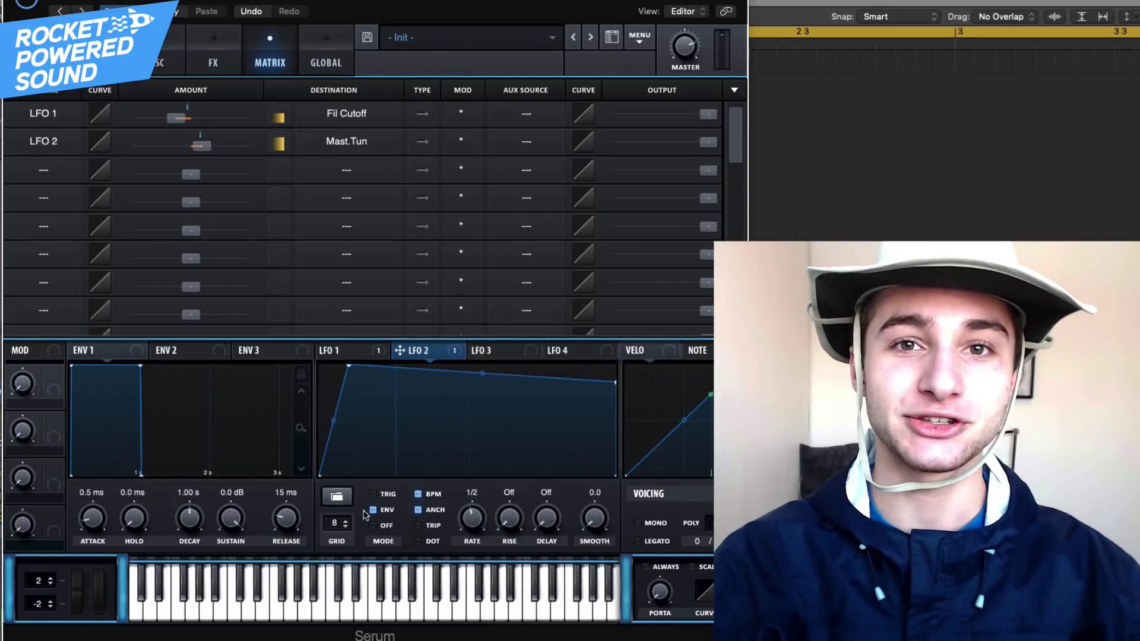
Bend the rising and falling segments of LFO 2 into convex curves and return to the oscillator page
drag(482, 372, 494, 336)
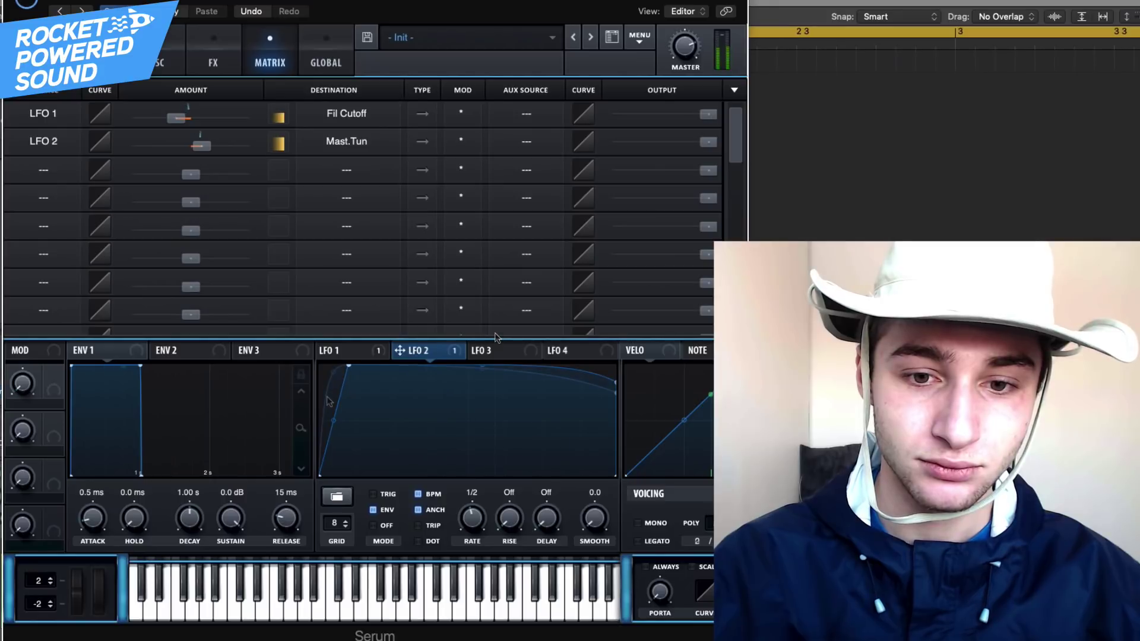
drag(333, 420, 326, 401)
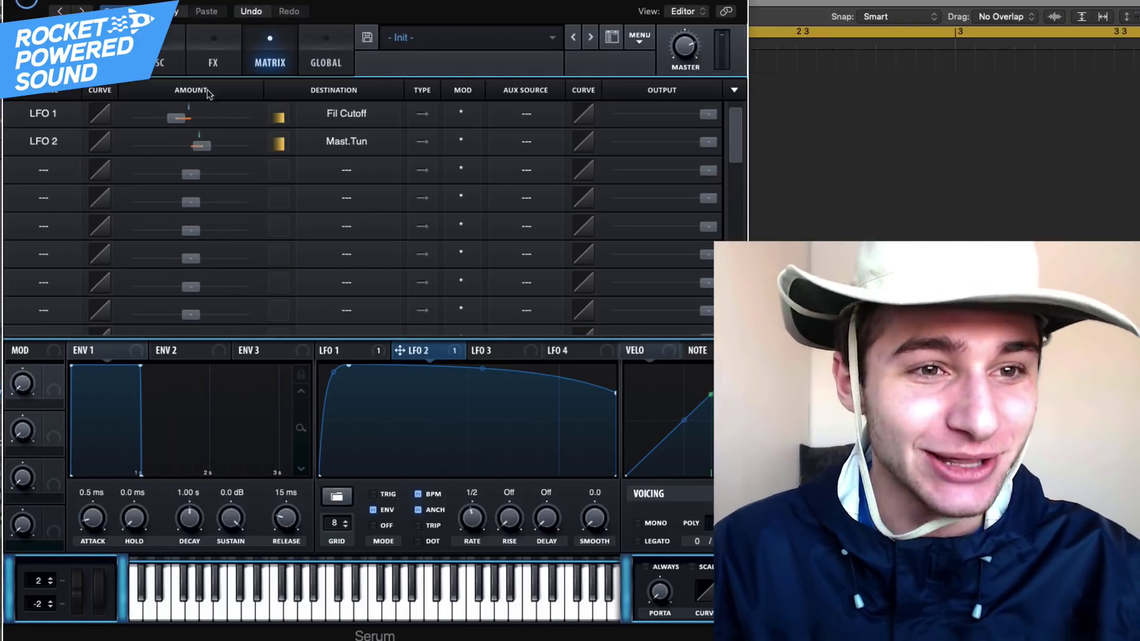
click(157, 56)
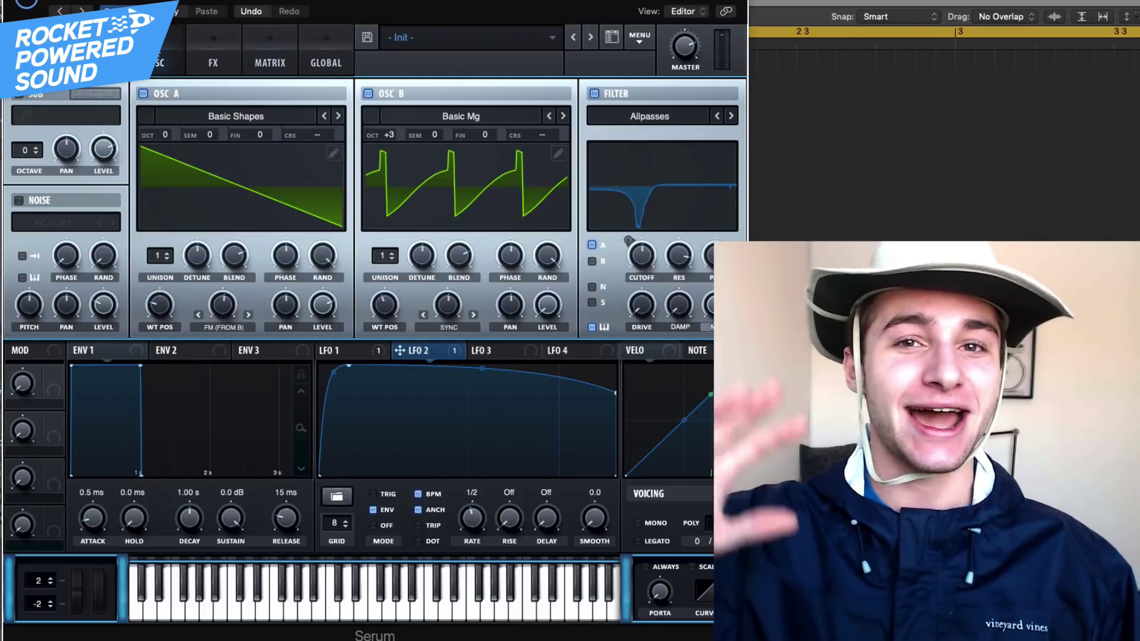